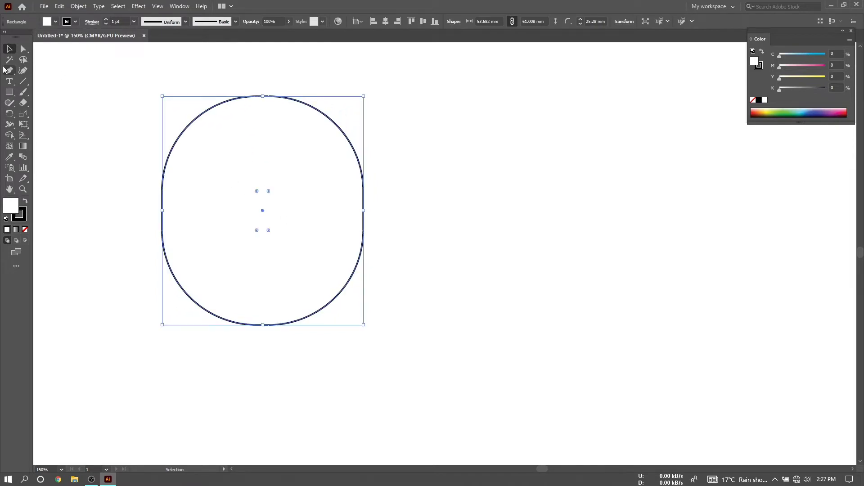
Draw three vertical lines bowing left across the left half of the rounded body with the Pen tool, ending on its outline.
{"action": "left_click", "coordinate": [393, 147]}
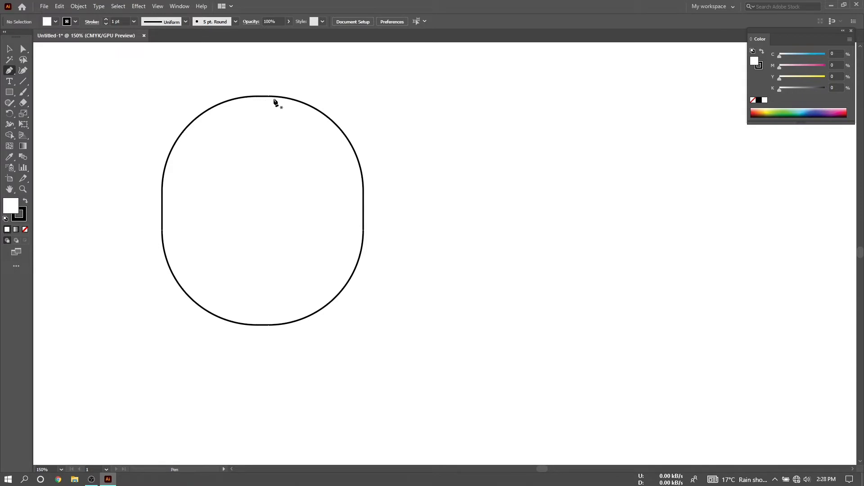
{"action": "left_click", "coordinate": [259, 96]}
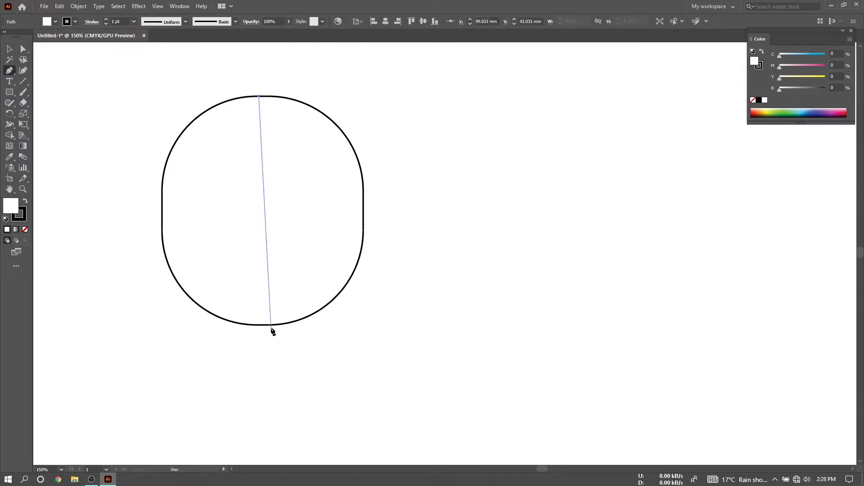
{"action": "left_click_drag", "start_coordinate": [259, 325], "coordinate": [304, 437]}
{"action": "key", "text": "Escape"}
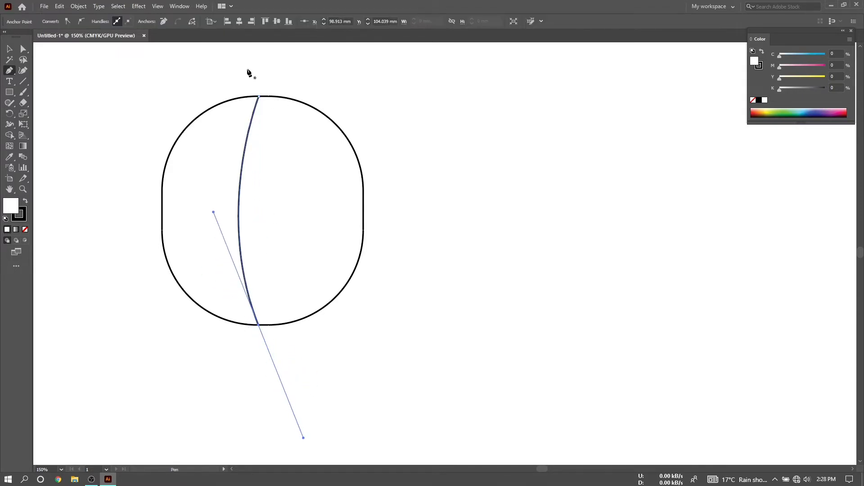
{"action": "left_click", "coordinate": [221, 104]}
{"action": "left_click", "coordinate": [219, 256]}
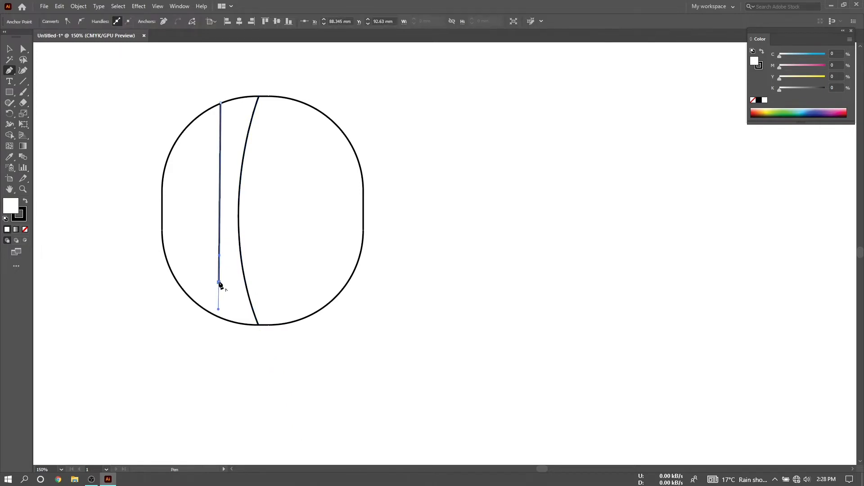
{"action": "left_click_drag", "start_coordinate": [219, 316], "coordinate": [269, 431]}
{"action": "key", "text": "Escape"}
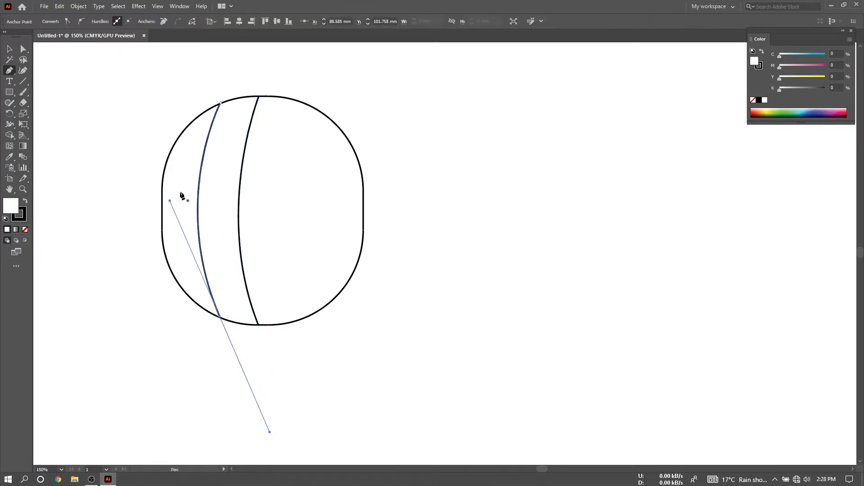
{"action": "left_click", "coordinate": [181, 134]}
{"action": "left_click_drag", "start_coordinate": [182, 290], "coordinate": [206, 382]}
{"action": "key", "text": "Escape"}
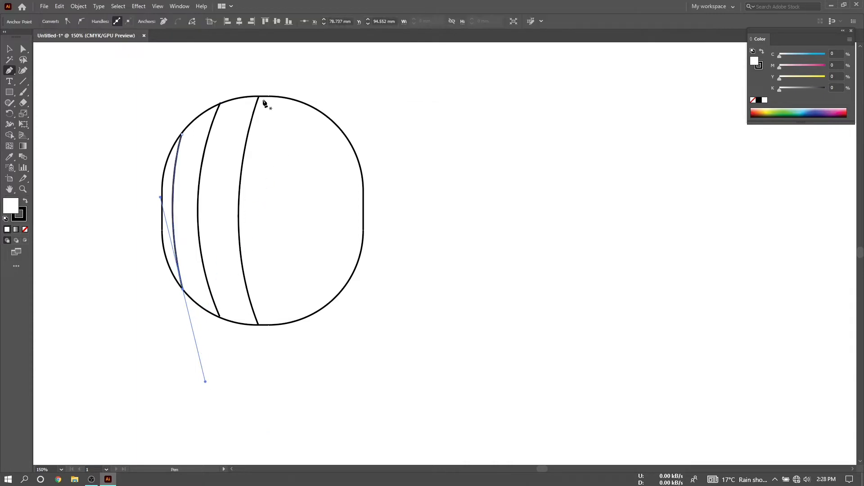
Draw three mirrored Pen tool curves bowing right across the right half of the body, spanning its upper to lower outline.
{"action": "left_click", "coordinate": [295, 99]}
{"action": "mouse_move", "coordinate": [293, 321]}
{"action": "left_mouse_down"}
{"action": "mouse_move", "coordinate": [250, 444]}
{"action": "mouse_move", "coordinate": [250, 436]}
{"action": "left_mouse_up"}
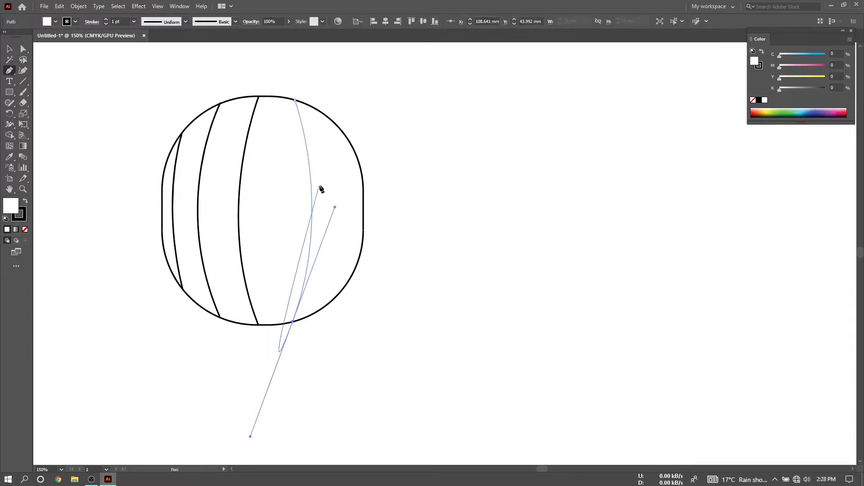
{"action": "key", "text": "Escape"}
{"action": "left_click", "coordinate": [333, 122]}
{"action": "left_click_drag", "start_coordinate": [335, 296], "coordinate": [302, 380]}
{"action": "key", "text": "Escape"}
{"action": "left_click", "coordinate": [269, 97]}
{"action": "left_click_drag", "start_coordinate": [269, 324], "coordinate": [227, 414]}
Select all six curved lines and apply the width profile that tapers at both ends.
{"action": "left_click", "coordinate": [9, 48]}
{"action": "left_click", "coordinate": [164, 109]}
{"action": "left_click", "coordinate": [174, 196]}
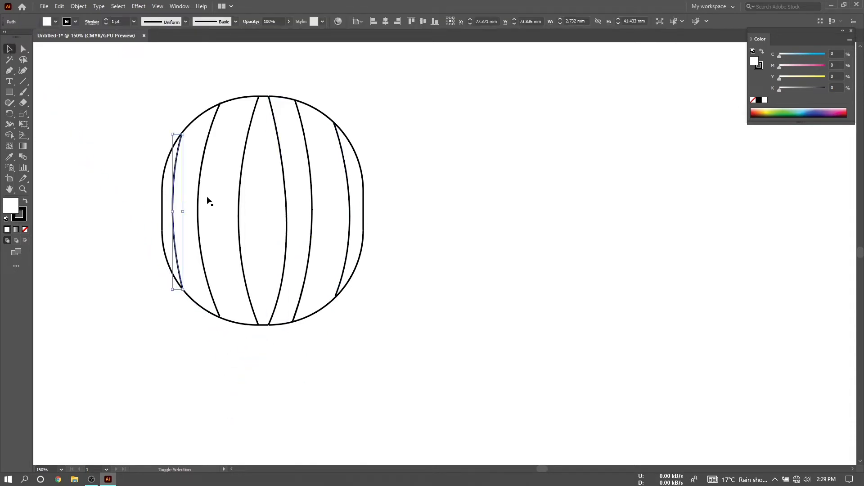
{"action": "left_click", "coordinate": [199, 197], "text": "shift"}
{"action": "left_click", "coordinate": [240, 197], "text": "shift"}
{"action": "left_click", "coordinate": [287, 197], "text": "shift"}
{"action": "left_click", "coordinate": [312, 201], "text": "shift"}
{"action": "left_click", "coordinate": [349, 205], "text": "shift"}
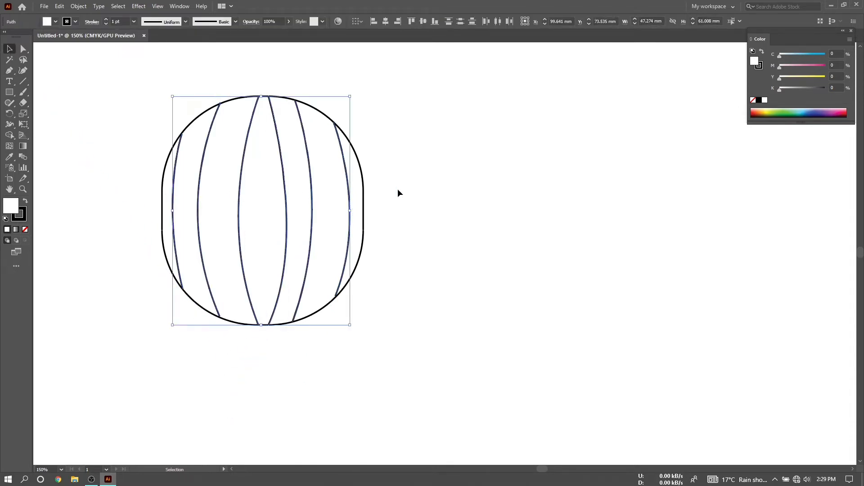
{"action": "left_click", "coordinate": [186, 22]}
{"action": "left_click", "coordinate": [160, 49]}
Set the stroke weight of the six tapered stripes to 9 pt and deselect them.
{"action": "left_click", "coordinate": [134, 21]}
{"action": "left_click", "coordinate": [142, 91]}
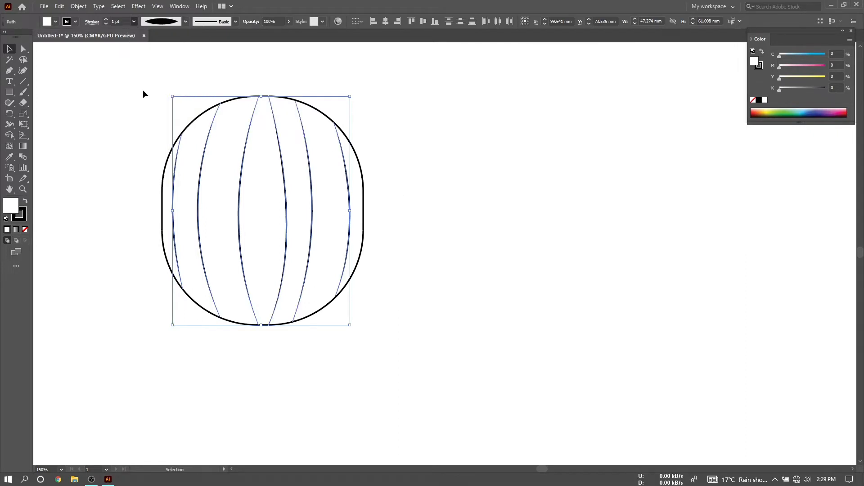
{"action": "left_click", "coordinate": [135, 21]}
{"action": "left_click", "coordinate": [144, 111]}
{"action": "left_click", "coordinate": [134, 22]}
{"action": "left_click", "coordinate": [144, 140]}
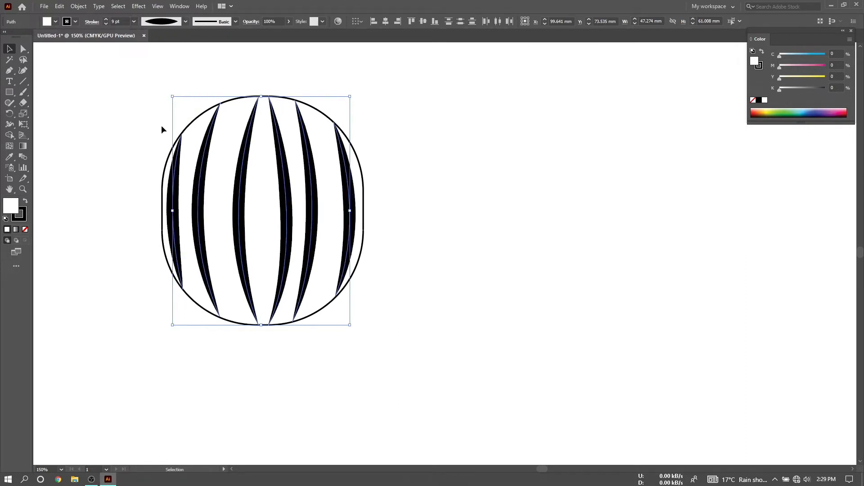
{"action": "left_click", "coordinate": [380, 157]}
Draw a rectangle about 37.5 by 19.1 mm across the middle of the body and round its corners.
{"action": "left_click", "coordinate": [9, 92]}
{"action": "left_click_drag", "start_coordinate": [187, 166], "coordinate": [328, 237]}
{"action": "left_click", "coordinate": [10, 50]}
{"action": "left_click_drag", "start_coordinate": [194, 172], "coordinate": [212, 191]}
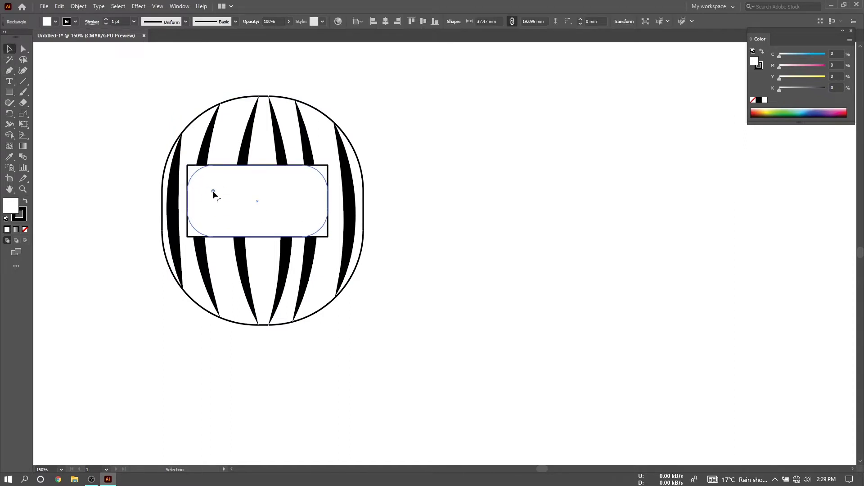
{"action": "left_click", "coordinate": [46, 86]}
{"action": "scroll", "coordinate": [328, 221], "scroll_direction": "up", "scroll_amount": 3}
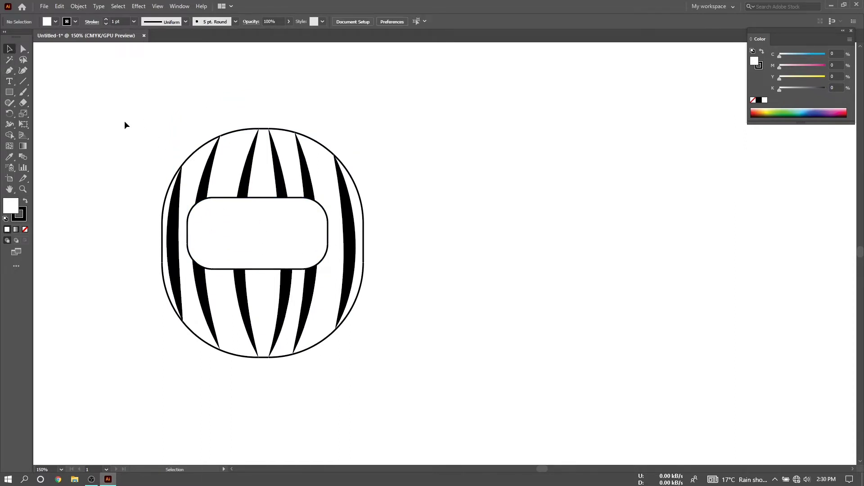
Draw a closed dome-shaped cap about 13 mm wide and 4.5 mm high on top of the body with the Pen tool.
{"action": "left_click", "coordinate": [234, 130]}
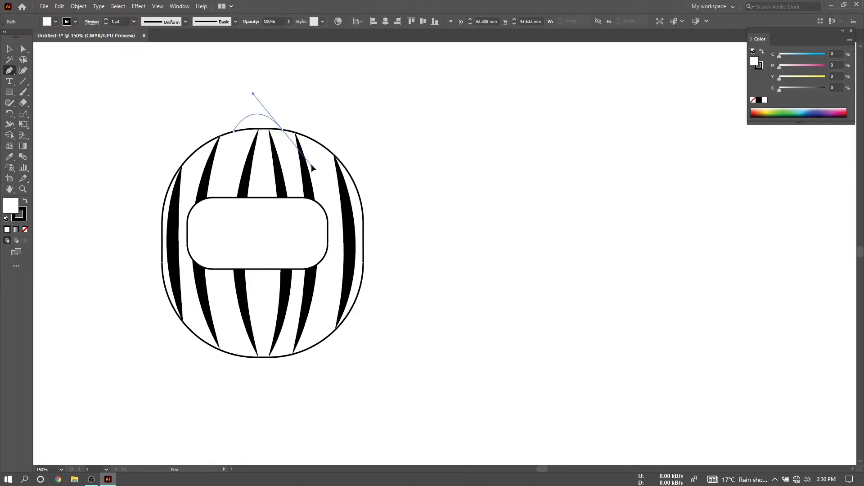
{"action": "left_click_drag", "start_coordinate": [312, 164], "coordinate": [311, 166]}
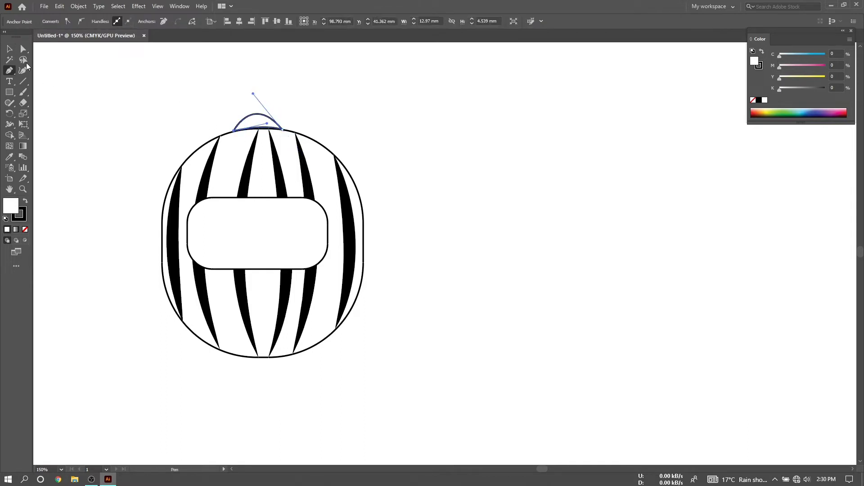
{"action": "left_click", "coordinate": [23, 70]}
{"action": "left_click", "coordinate": [10, 49]}
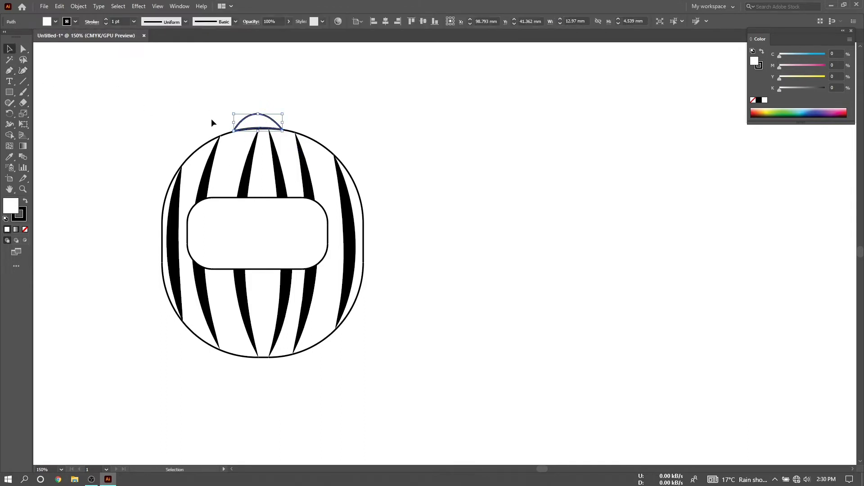
{"action": "left_click", "coordinate": [212, 119]}
Draw two curly antennae rising from the cap with the Pen tool.
{"action": "left_click", "coordinate": [248, 116]}
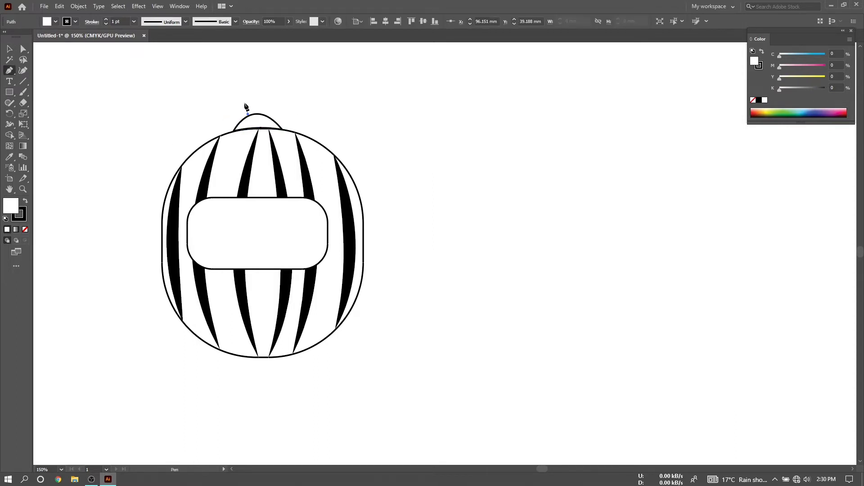
{"action": "left_click_drag", "start_coordinate": [248, 89], "coordinate": [247, 85]}
{"action": "left_click", "coordinate": [258, 108]}
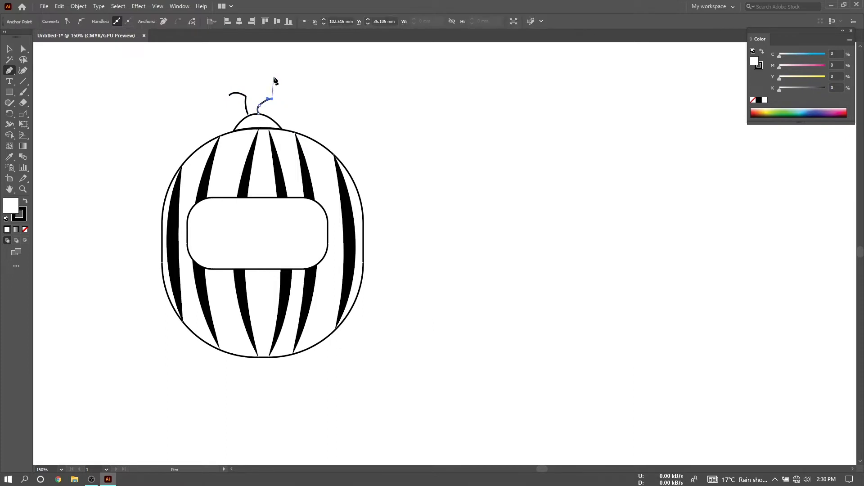
{"action": "left_click", "coordinate": [9, 48]}
{"action": "left_click", "coordinate": [120, 88]}
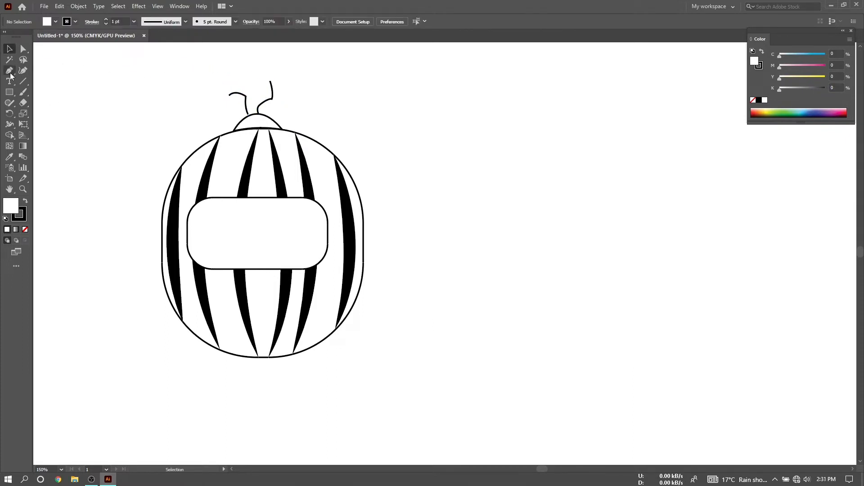
Add a small circle at the tip of each antenna with the Ellipse tool.
{"action": "left_click_drag", "start_coordinate": [9, 93], "coordinate": [35, 112]}
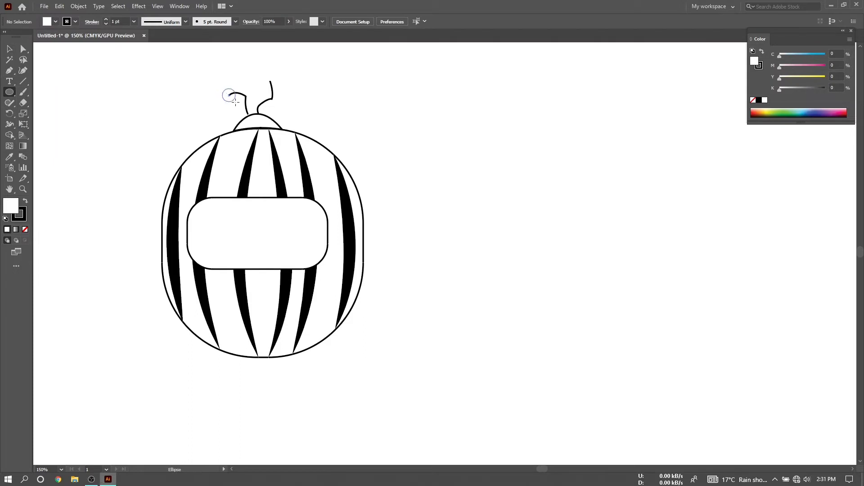
{"action": "left_click_drag", "start_coordinate": [236, 103], "coordinate": [236, 102]}
{"action": "left_click_drag", "start_coordinate": [269, 80], "coordinate": [275, 86]}
{"action": "key", "text": "v"}
{"action": "left_click", "coordinate": [301, 118]}
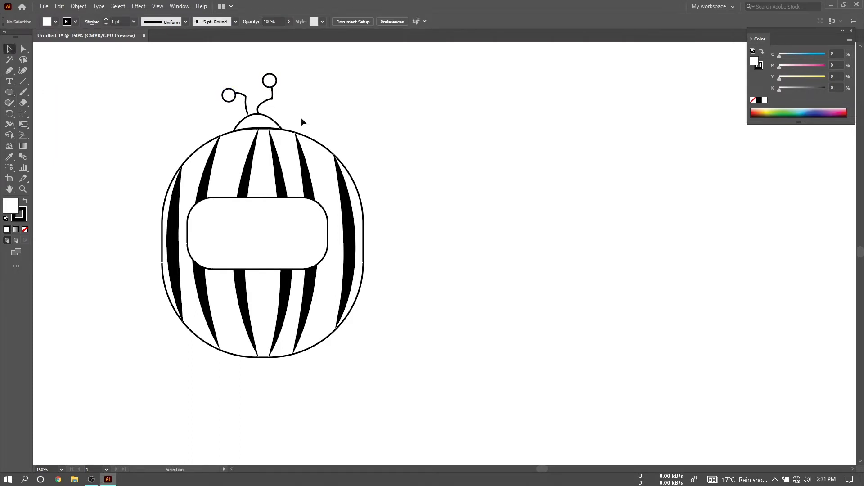
Add the text "CoComelon" beside the body and enlarge it to about 38.8 pt.
{"action": "left_click", "coordinate": [9, 81]}
{"action": "left_click", "coordinate": [397, 276]}
{"action": "key", "text": "BackSpace"}
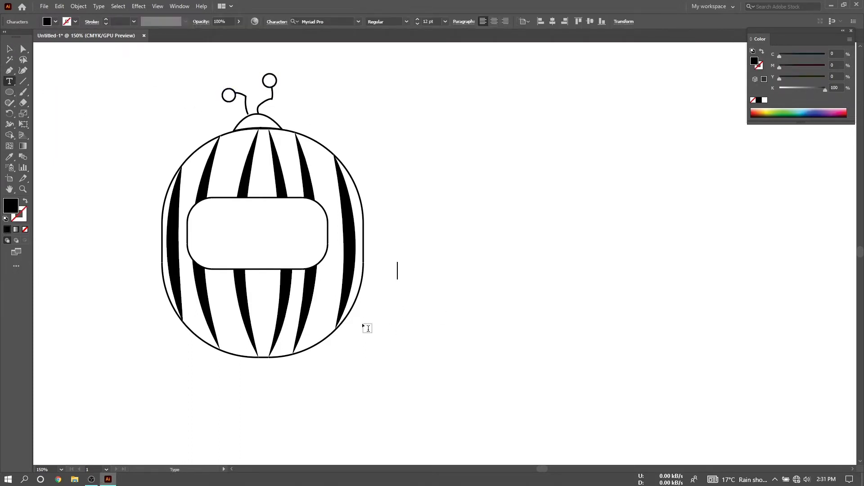
{"action": "type", "text": "CoComelon"}
{"action": "key", "text": "Escape"}
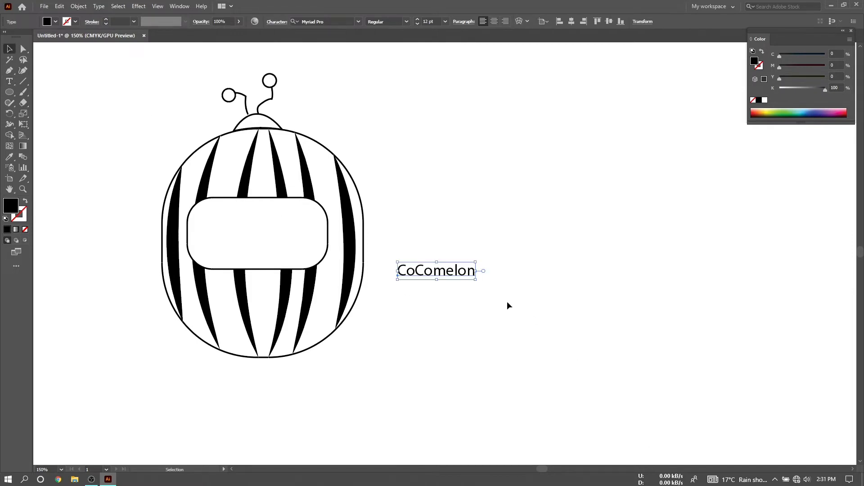
{"action": "left_click_drag", "start_coordinate": [475, 279], "coordinate": [650, 464]}
{"action": "scroll", "coordinate": [625, 409], "scroll_direction": "up", "scroll_amount": 7}
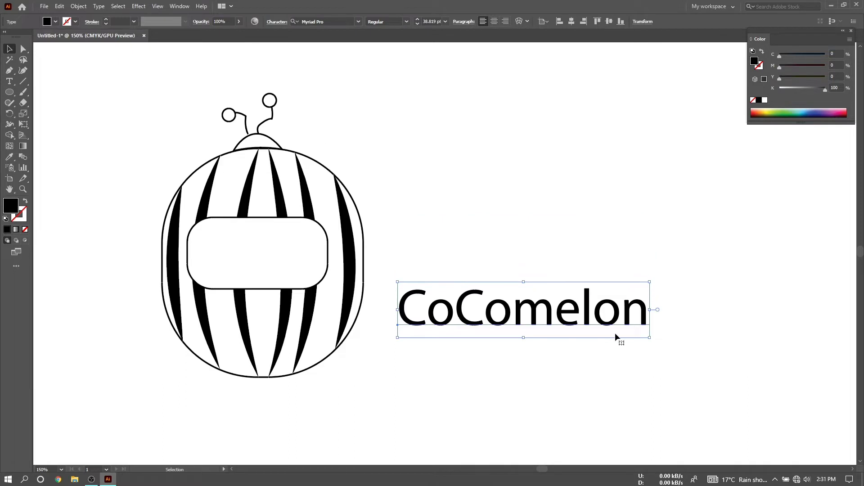
Change the font of the CoComelon text to Arial Rounded MT Bold.
{"action": "left_click", "coordinate": [358, 22]}
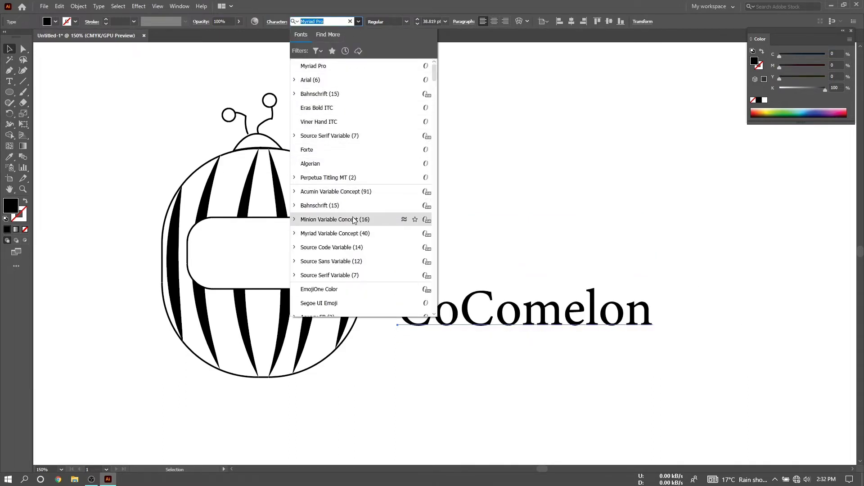
{"action": "scroll", "coordinate": [359, 289], "scroll_direction": "down", "scroll_amount": 3}
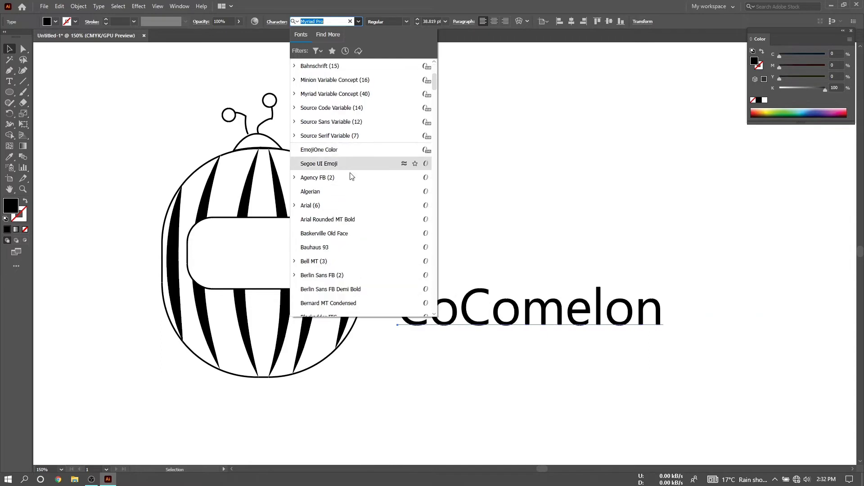
{"action": "left_click", "coordinate": [357, 220]}
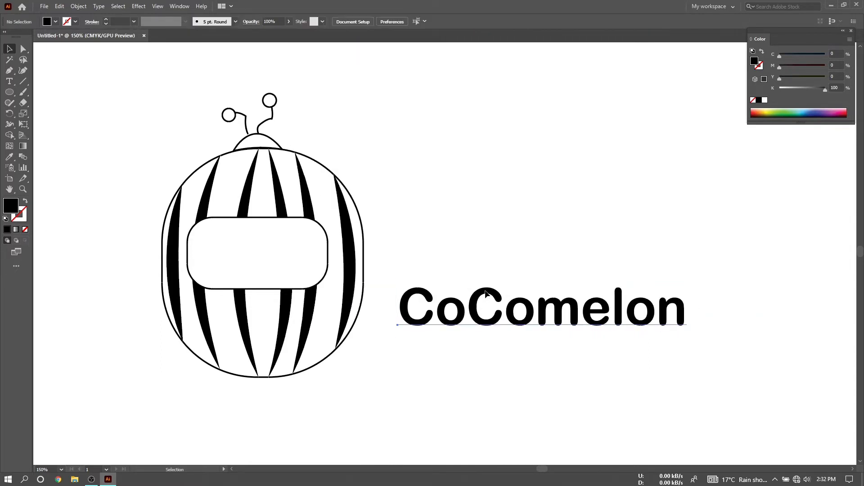
Expand the CoComelon text into outlines and ungroup it into individually selectable letters.
{"action": "left_click", "coordinate": [59, 6]}
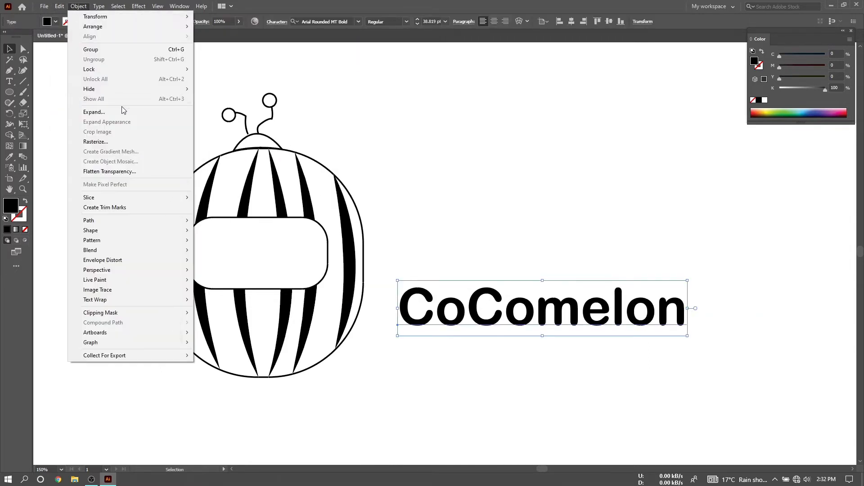
{"action": "left_click", "coordinate": [90, 112]}
{"action": "left_click", "coordinate": [410, 291]}
{"action": "right_click", "coordinate": [471, 299]}
{"action": "left_click", "coordinate": [520, 382]}
{"action": "left_click", "coordinate": [472, 347]}
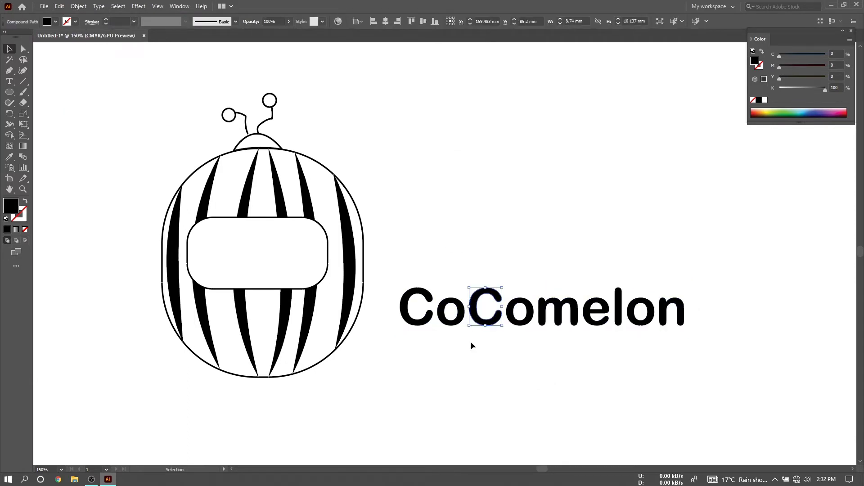
{"action": "left_click", "coordinate": [429, 320]}
{"action": "left_click", "coordinate": [486, 317]}
{"action": "left_click", "coordinate": [556, 322]}
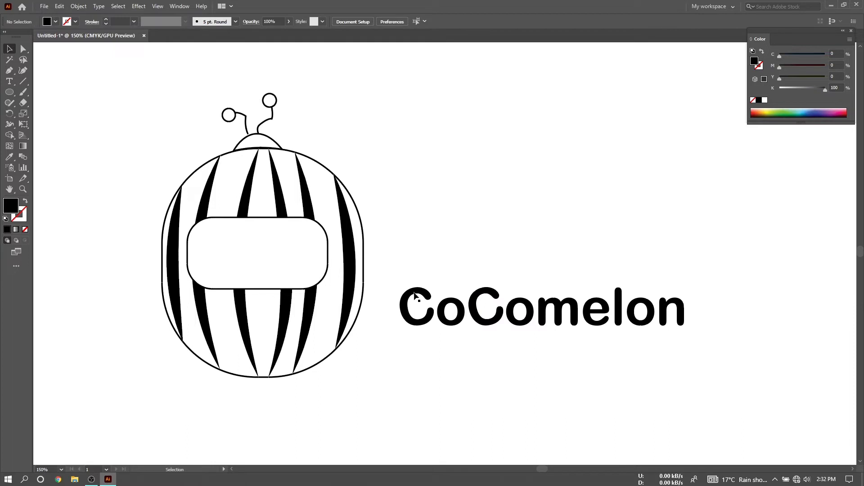
Draw a black square about 6.8 mm wide above the text and duplicate it into a row of nine squares.
{"action": "right_click", "coordinate": [10, 92]}
{"action": "left_click", "coordinate": [43, 94]}
{"action": "mouse_move", "coordinate": [392, 136]}
{"action": "left_mouse_down"}
{"action": "mouse_move", "coordinate": [419, 162]}
{"action": "mouse_move", "coordinate": [440, 152]}
{"action": "left_mouse_up"}
{"action": "key", "text": "v"}
{"action": "left_click_drag", "start_coordinate": [441, 151], "coordinate": [474, 150]}
{"action": "left_click_drag", "start_coordinate": [474, 151], "coordinate": [507, 151]}
{"action": "left_click_drag", "start_coordinate": [507, 150], "coordinate": [539, 149]}
{"action": "left_click_drag", "start_coordinate": [539, 150], "coordinate": [602, 147]}
{"action": "left_click_drag", "start_coordinate": [602, 147], "coordinate": [633, 146]}
{"action": "left_click_drag", "start_coordinate": [633, 146], "coordinate": [667, 145]}
Fill the first square with blue (C 96, M 16.86, Y 8.24, K 0) and the second with dark purple.
{"action": "left_click", "coordinate": [404, 160]}
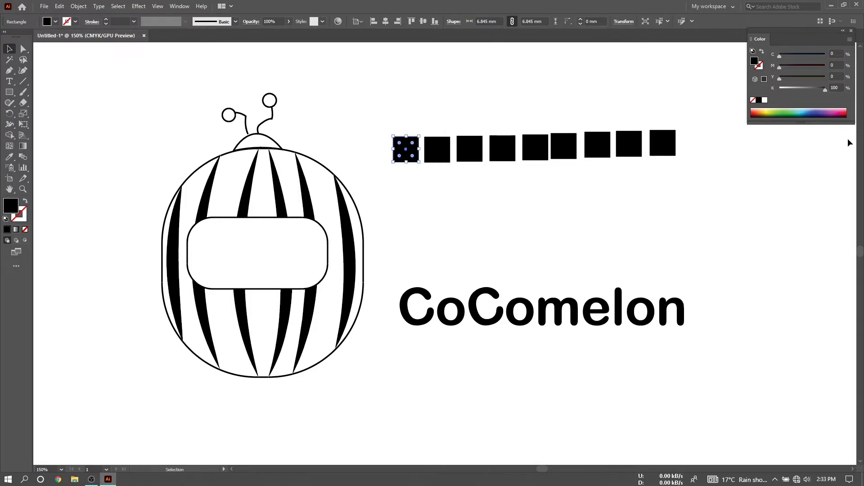
{"action": "key", "text": "i"}
{"action": "left_click_drag", "start_coordinate": [803, 109], "coordinate": [802, 112]}
{"action": "left_click_drag", "start_coordinate": [806, 56], "coordinate": [823, 57]}
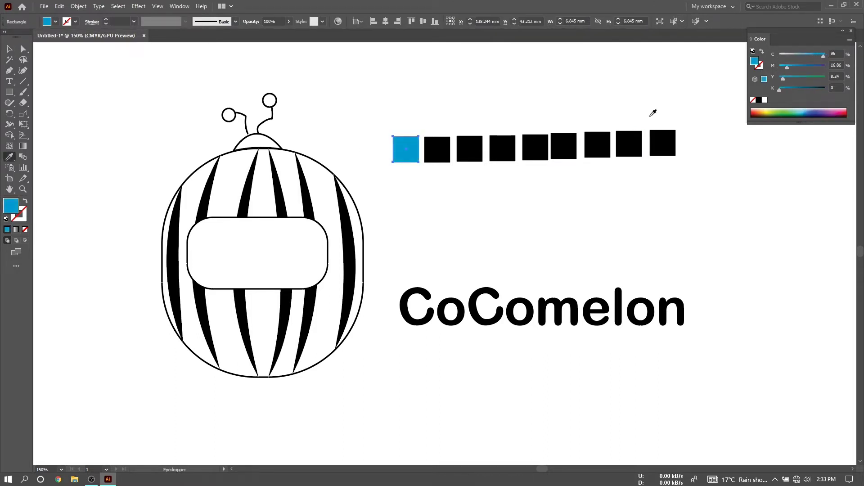
{"action": "left_click", "coordinate": [437, 149], "text": "ctrl"}
{"action": "left_click", "coordinate": [828, 111]}
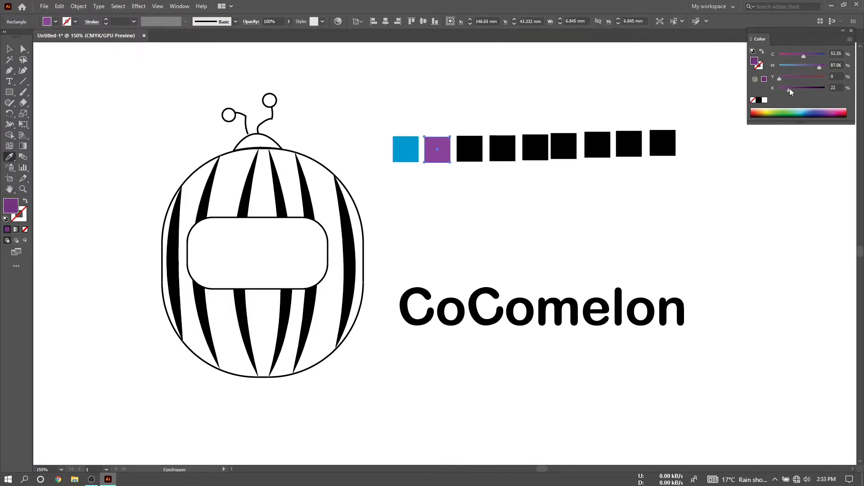
{"action": "left_click_drag", "start_coordinate": [790, 88], "coordinate": [784, 88]}
Fill the third square with magenta pink and the fourth with green.
{"action": "left_click", "coordinate": [470, 149], "text": "ctrl"}
{"action": "left_click", "coordinate": [836, 113]}
{"action": "key", "text": "v"}
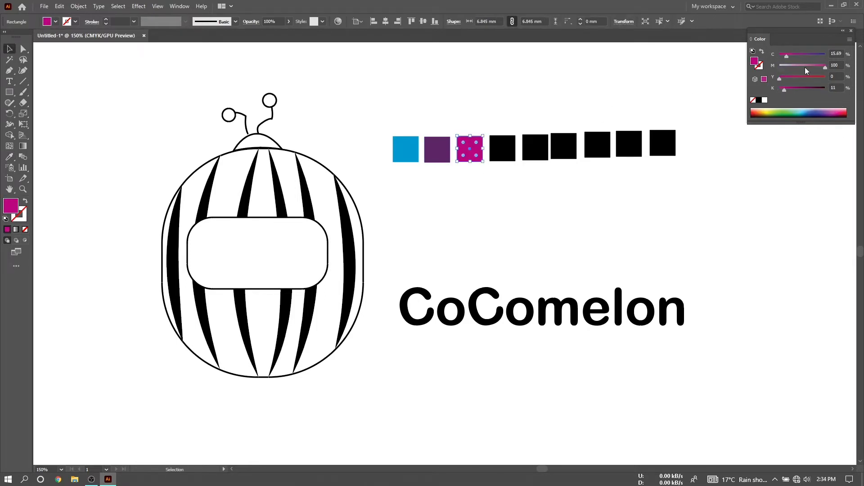
{"action": "left_click_drag", "start_coordinate": [786, 56], "coordinate": [817, 54]}
{"action": "left_click", "coordinate": [505, 153]}
{"action": "left_click", "coordinate": [781, 112]}
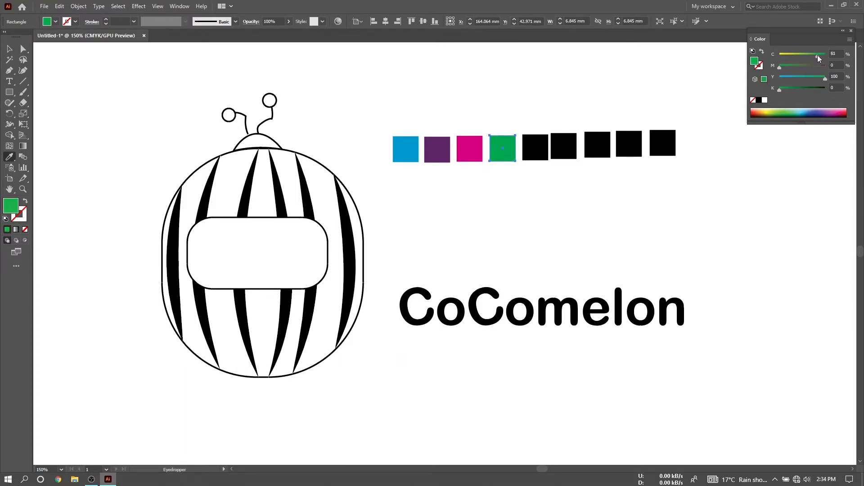
Darken the fourth square to dark green and fill the fifth square with light green using HSB values.
{"action": "left_click_drag", "start_coordinate": [779, 89], "coordinate": [785, 108]}
{"action": "left_click", "coordinate": [720, 117], "text": "ctrl"}
{"action": "left_click", "coordinate": [535, 147], "text": "ctrl"}
{"action": "left_click", "coordinate": [785, 110]}
{"action": "left_click", "coordinate": [850, 39]}
{"action": "left_click", "coordinate": [809, 74]}
{"action": "mouse_move", "coordinate": [826, 85]}
{"action": "left_mouse_down"}
{"action": "mouse_move", "coordinate": [816, 70]}
{"action": "mouse_move", "coordinate": [826, 70]}
{"action": "mouse_move", "coordinate": [819, 86]}
{"action": "left_mouse_up"}
{"action": "left_click_drag", "start_coordinate": [795, 56], "coordinate": [794, 56]}
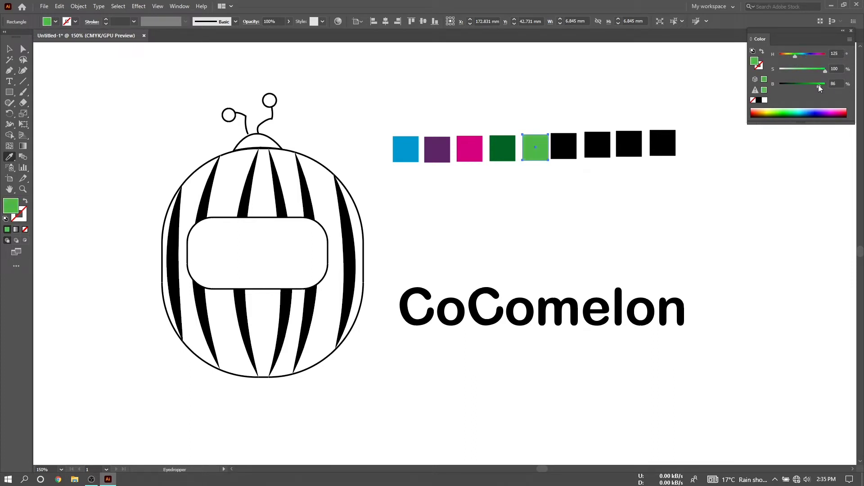
Fill the sixth square with a salmon tone at hue 15 and brightness 100.
{"action": "key", "text": "v"}
{"action": "left_click", "coordinate": [564, 145]}
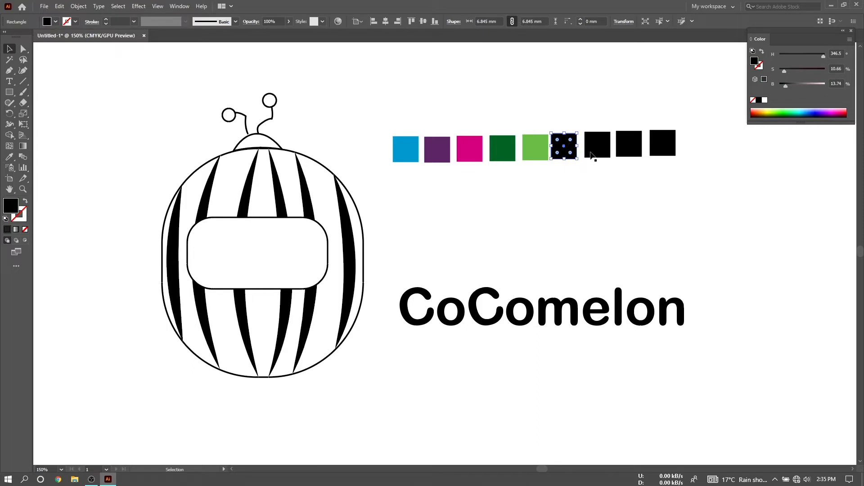
{"action": "key", "text": "i"}
{"action": "left_click_drag", "start_coordinate": [761, 110], "coordinate": [754, 109]}
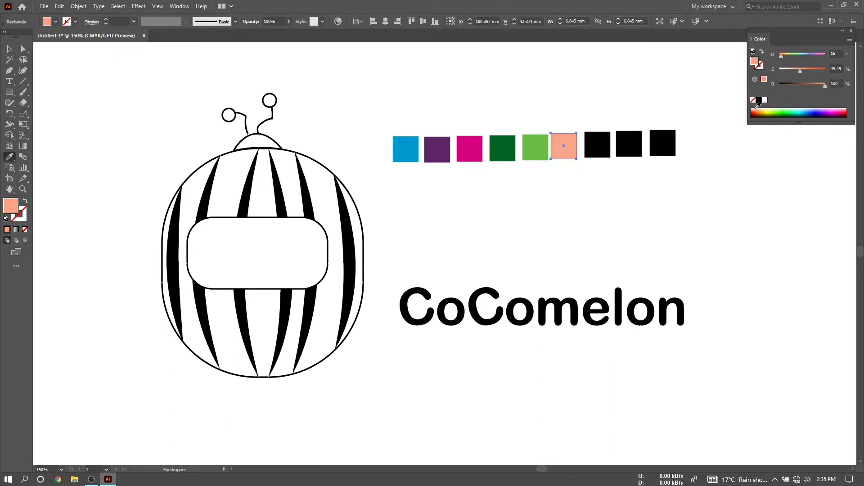
{"action": "key", "text": "v"}
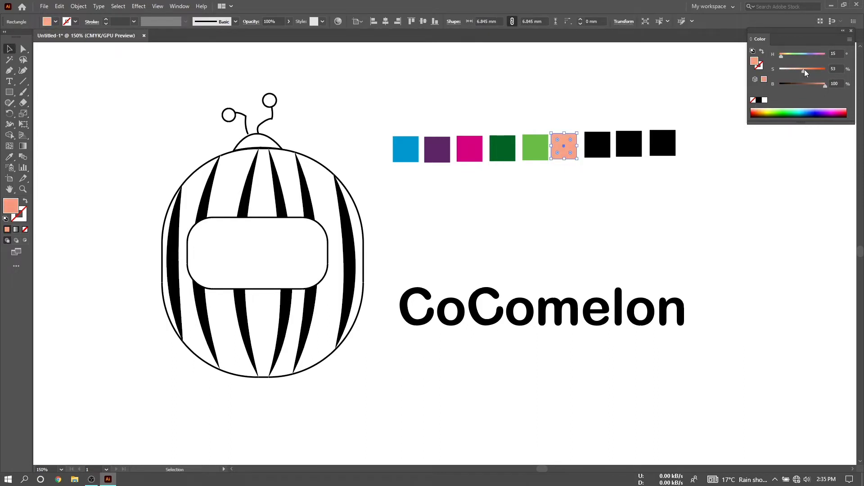
{"action": "left_click_drag", "start_coordinate": [805, 69], "coordinate": [805, 71]}
{"action": "left_click", "coordinate": [753, 147]}
Fill the eighth square with bright red, leaving the seventh square black.
{"action": "left_click", "coordinate": [599, 146]}
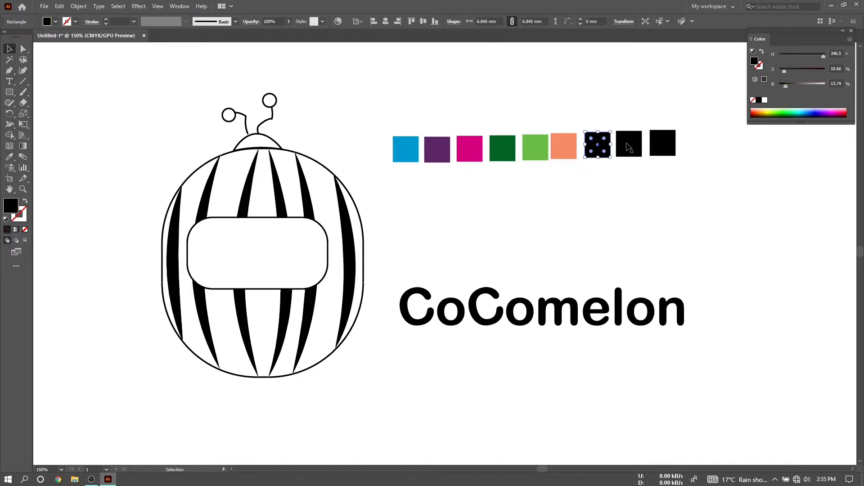
{"action": "left_click", "coordinate": [628, 146]}
{"action": "key", "text": "i"}
{"action": "left_click", "coordinate": [754, 111]}
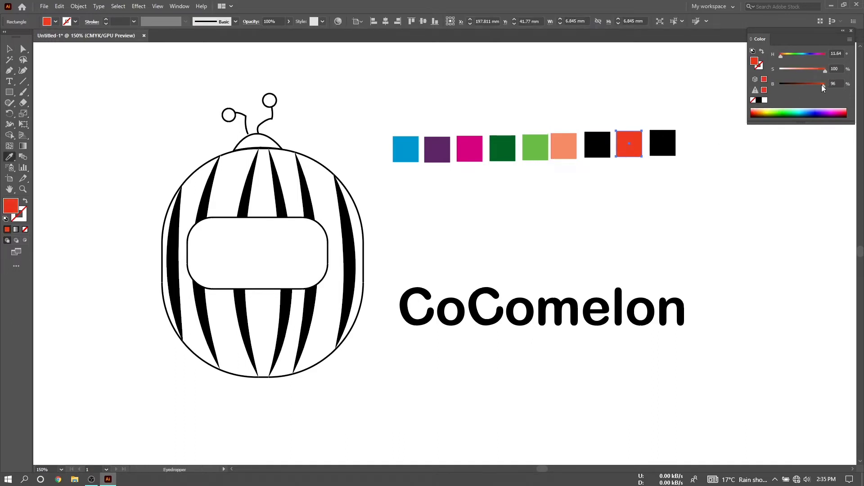
Fill the ninth square with dark blue (H 195.39, S 100, B 53), based on the first square's blue.
{"action": "left_click", "coordinate": [661, 142], "text": "ctrl"}
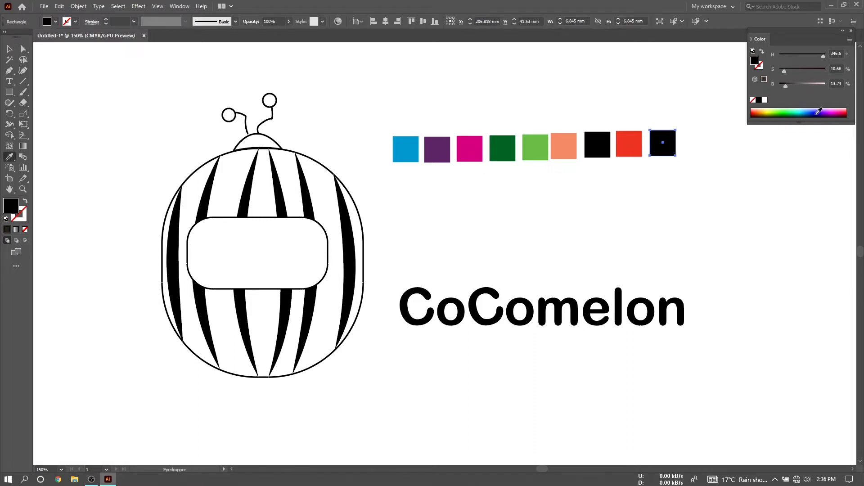
{"action": "left_click_drag", "start_coordinate": [826, 112], "coordinate": [808, 87]}
{"action": "left_click", "coordinate": [407, 148]}
{"action": "key", "text": "v"}
{"action": "left_click", "coordinate": [733, 161]}
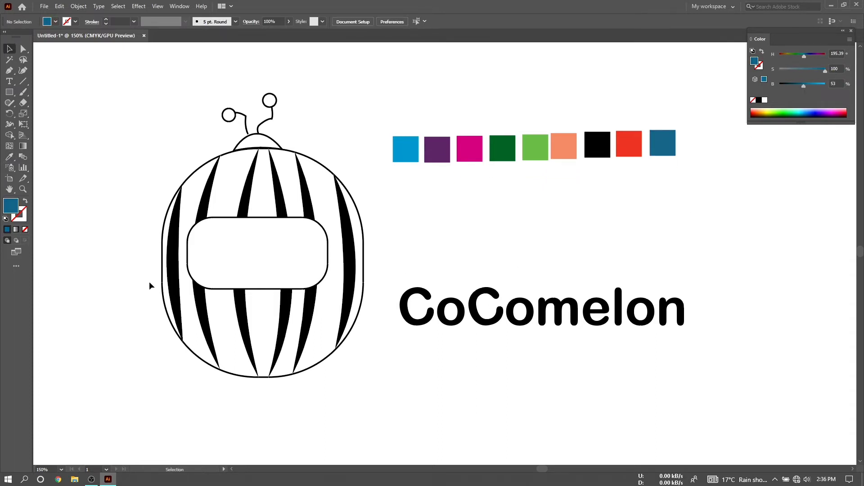
Draw an eye rectangle about 5 x 7.9 mm in the face panel and place a copy beside it for the second eye.
{"action": "left_click", "coordinate": [198, 270]}
{"action": "key", "text": "m"}
{"action": "left_click_drag", "start_coordinate": [214, 234], "coordinate": [235, 264]}
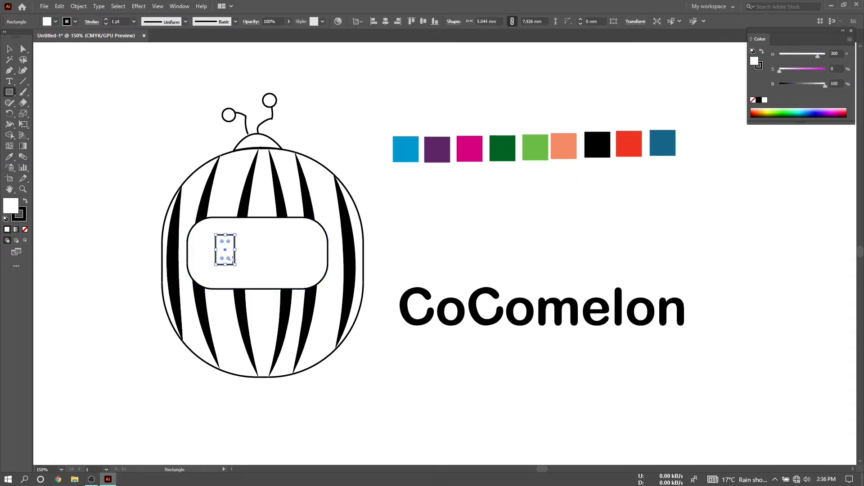
{"action": "key", "text": "v"}
{"action": "key", "text": "Up"}
{"action": "key", "text": "Up"}
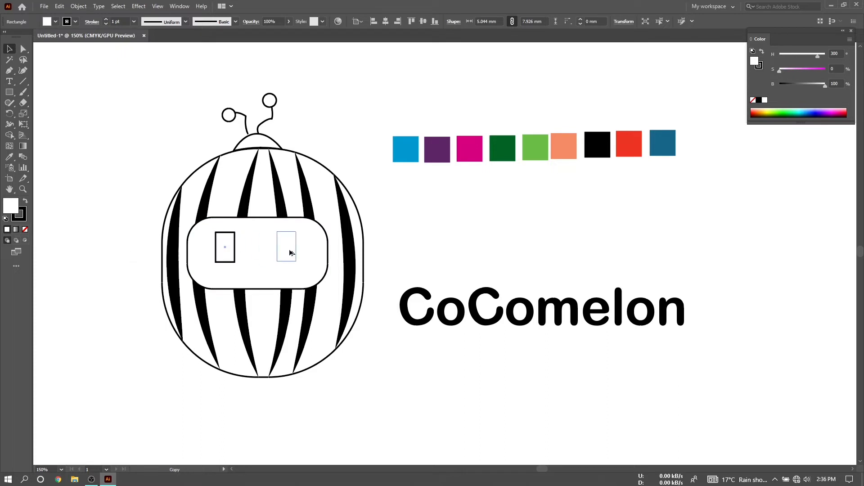
Draw a curved nose and smile between the eyes, plus cheek ellipses about 3.5 x 2.6 mm below both eyes.
{"action": "left_click", "coordinate": [9, 70]}
{"action": "left_click", "coordinate": [250, 265]}
{"action": "left_click_drag", "start_coordinate": [257, 257], "coordinate": [230, 278]}
{"action": "key", "text": "Escape"}
{"action": "left_click", "coordinate": [246, 271]}
{"action": "left_click", "coordinate": [270, 268]}
{"action": "key", "text": "Escape"}
{"action": "left_click", "coordinate": [269, 264]}
{"action": "key", "text": "v"}
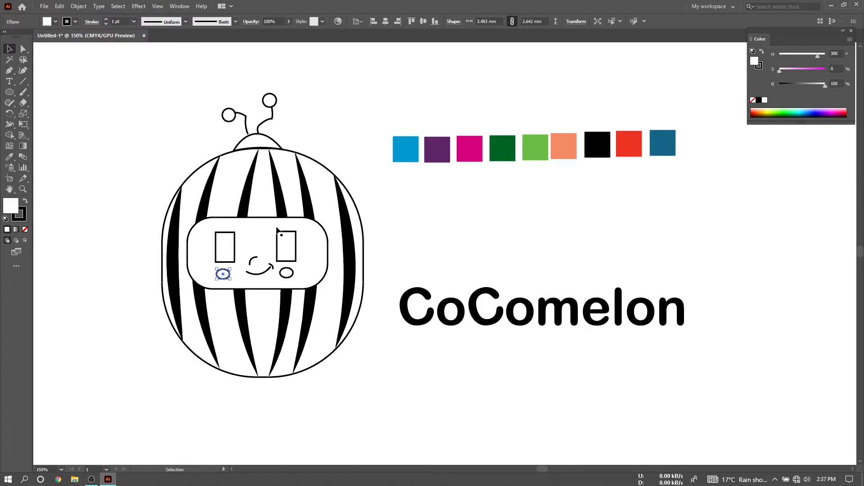
{"action": "left_click", "coordinate": [383, 345]}
Fully round the corners of both eye rectangles into capsule shapes.
{"action": "left_click", "coordinate": [293, 237]}
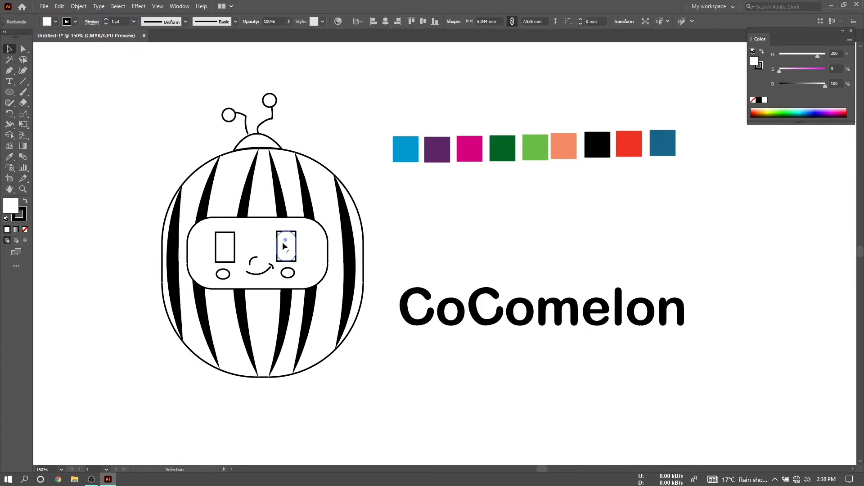
{"action": "left_click", "coordinate": [234, 237]}
{"action": "left_click_drag", "start_coordinate": [230, 238], "coordinate": [207, 245]}
{"action": "left_click", "coordinate": [149, 243]}
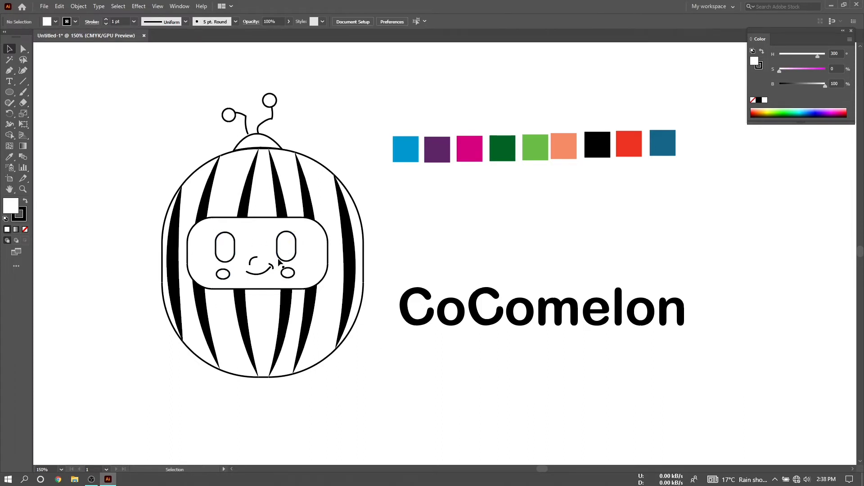
Draw short curved highlight strokes in the face panel's upper-right corner and inside both eyes with the Pen tool.
{"action": "left_click", "coordinate": [308, 226]}
{"action": "left_click_drag", "start_coordinate": [315, 232], "coordinate": [314, 239]}
{"action": "left_click", "coordinate": [229, 240]}
{"action": "left_click_drag", "start_coordinate": [229, 245], "coordinate": [229, 249]}
{"action": "key", "text": "Escape"}
{"action": "left_click", "coordinate": [289, 236]}
{"action": "left_click_drag", "start_coordinate": [292, 242], "coordinate": [292, 246]}
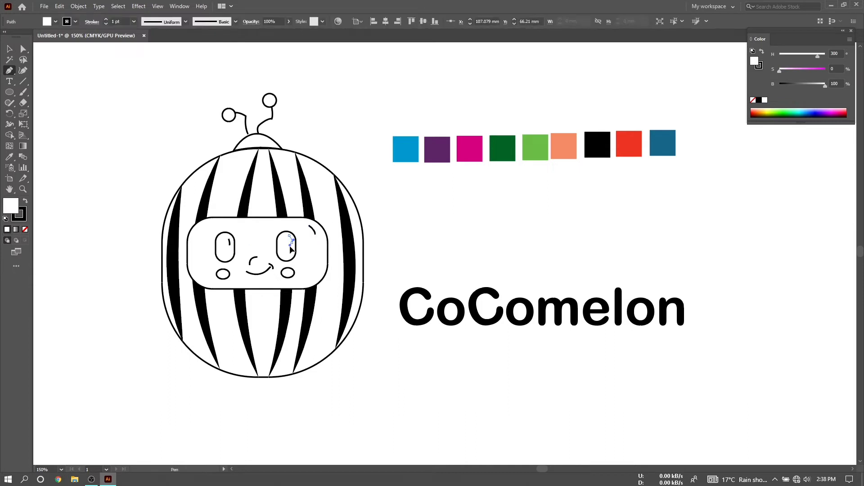
{"action": "key", "text": "v"}
{"action": "left_click", "coordinate": [149, 245]}
Fill both antenna balls with the blue of the first swatch.
{"action": "left_click", "coordinate": [270, 97]}
{"action": "key", "text": "i"}
{"action": "left_click", "coordinate": [411, 151]}
{"action": "key", "text": "v"}
{"action": "left_click", "coordinate": [229, 115]}
{"action": "key", "text": "i"}
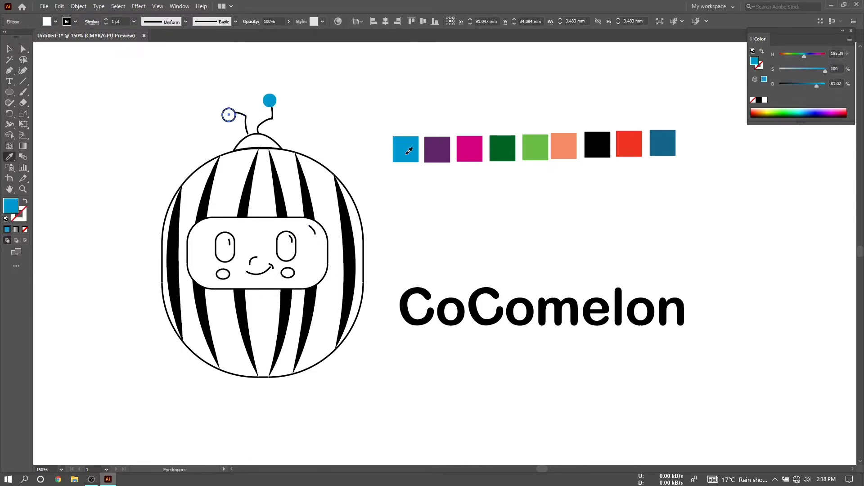
{"action": "left_click", "coordinate": [407, 149]}
Give both antenna stems a dark purple stroke with no fill.
{"action": "key", "text": "v"}
{"action": "left_click", "coordinate": [264, 130]}
{"action": "left_click", "coordinate": [25, 201]}
{"action": "key", "text": "v"}
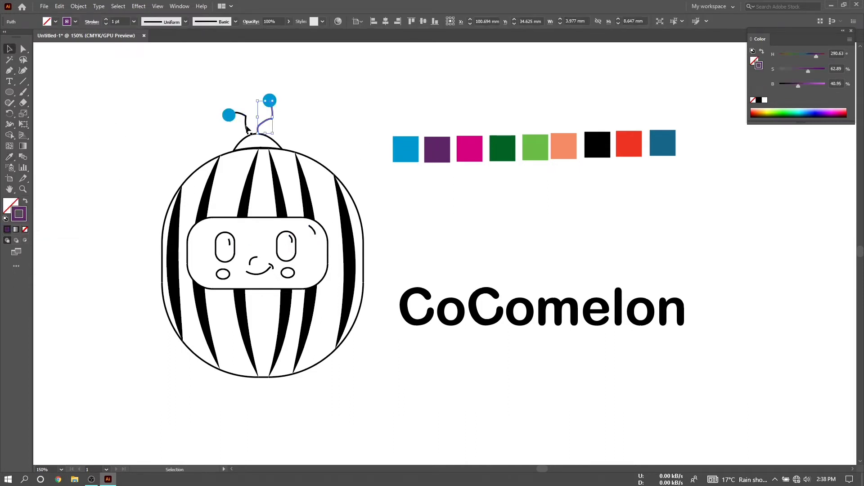
{"action": "left_click", "coordinate": [246, 121]}
{"action": "key", "text": "i"}
{"action": "left_click", "coordinate": [264, 122]}
{"action": "key", "text": "v"}
Colour the cap on top of the melon magenta pink and the melon body light green from the swatches.
{"action": "left_click", "coordinate": [282, 138]}
{"action": "left_click", "coordinate": [274, 141]}
{"action": "key", "text": "i"}
{"action": "left_click", "coordinate": [470, 149]}
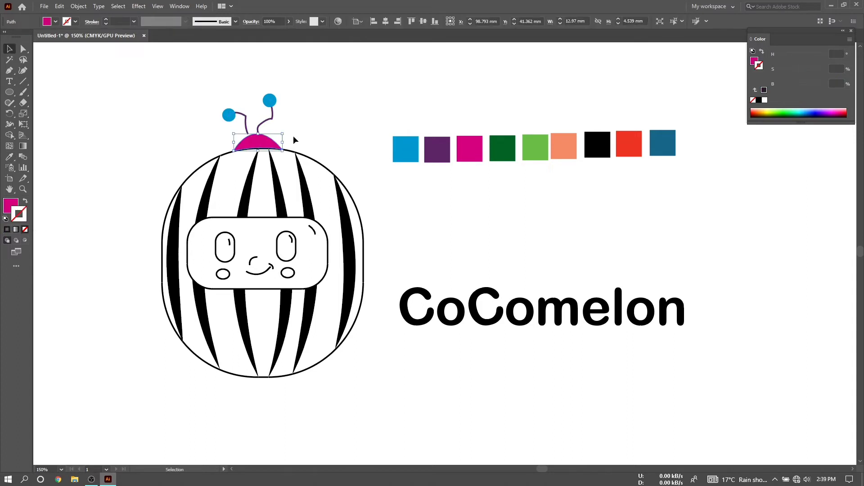
{"action": "scroll", "coordinate": [335, 178], "scroll_direction": "down", "scroll_amount": 1}
{"action": "left_click", "coordinate": [313, 170]}
{"action": "key", "text": "i"}
{"action": "left_click", "coordinate": [541, 137]}
Select all six melon stripes and apply the dark green swatch colour to them.
{"action": "key", "text": "v"}
{"action": "left_click", "coordinate": [347, 225]}
{"action": "left_click", "coordinate": [308, 193], "text": "shift"}
{"action": "left_click", "coordinate": [281, 188], "text": "shift"}
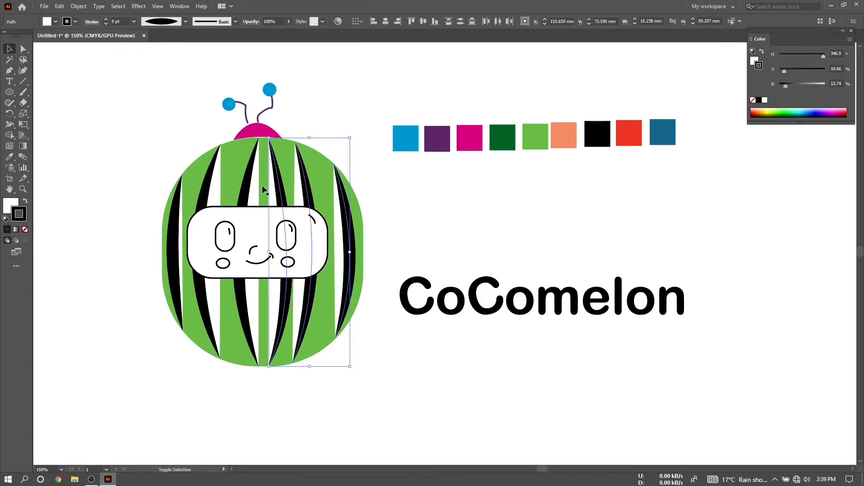
{"action": "left_click", "coordinate": [243, 188], "text": "shift"}
{"action": "left_click", "coordinate": [205, 194], "text": "shift"}
{"action": "left_click", "coordinate": [174, 214], "text": "shift"}
{"action": "key", "text": "i"}
{"action": "left_click", "coordinate": [501, 144]}
{"action": "key", "text": "v"}
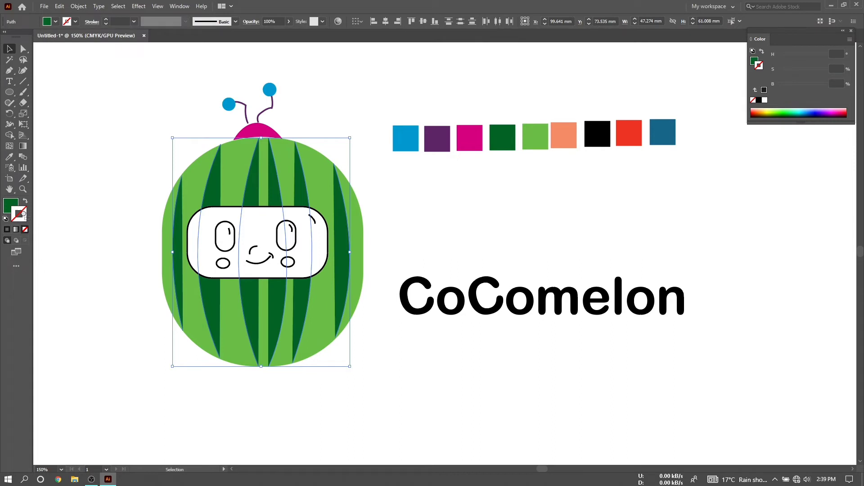
Move the stripes' dark green from fill to stroke and give the strokes a lens-shaped width profile.
{"action": "left_click_drag", "start_coordinate": [23, 214], "coordinate": [24, 216]}
{"action": "left_click", "coordinate": [26, 229]}
{"action": "left_click", "coordinate": [21, 217]}
{"action": "left_click", "coordinate": [185, 21]}
{"action": "left_click", "coordinate": [153, 51]}
Set the stroke weight of the melon stripes to 14 pt.
{"action": "left_click", "coordinate": [134, 22]}
{"action": "left_click", "coordinate": [147, 160]}
{"action": "left_click", "coordinate": [135, 22]}
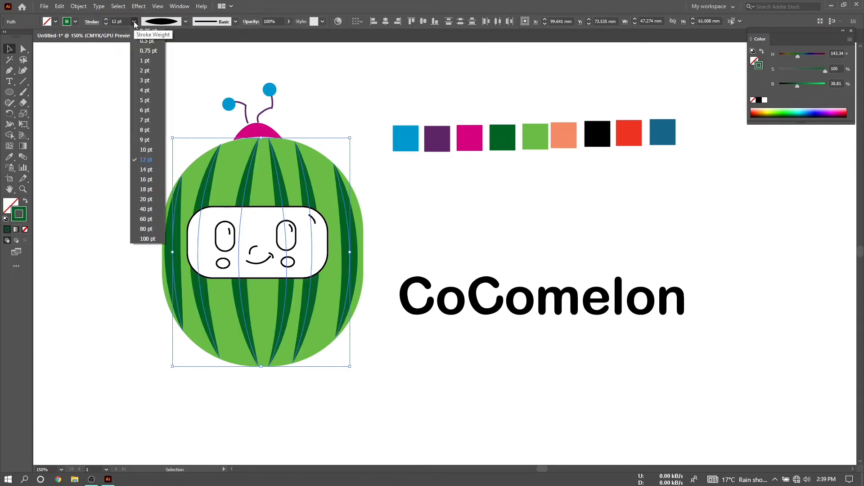
{"action": "left_click", "coordinate": [148, 169]}
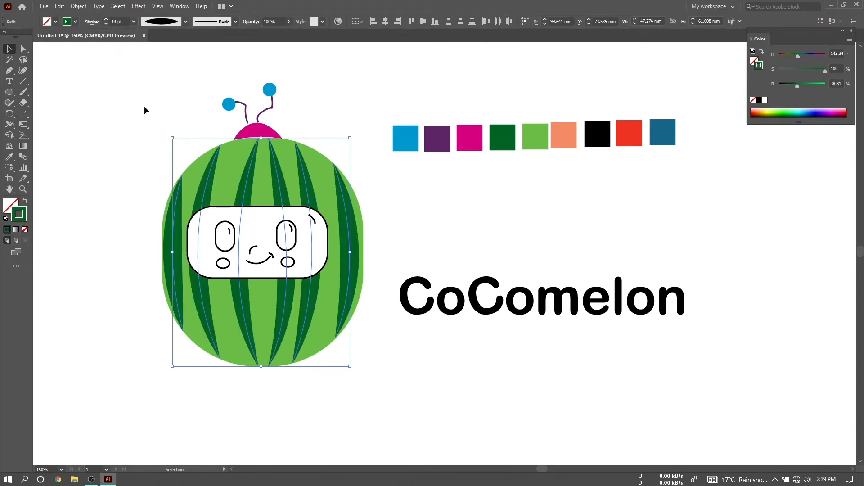
{"action": "left_click", "coordinate": [134, 23]}
{"action": "left_click", "coordinate": [156, 198]}
{"action": "left_click", "coordinate": [134, 22]}
{"action": "left_click", "coordinate": [148, 169]}
{"action": "left_click", "coordinate": [126, 148]}
Fill the face panel with the salmon swatch colour.
{"action": "scroll", "coordinate": [301, 260], "scroll_direction": "down", "scroll_amount": 3}
{"action": "scroll", "coordinate": [301, 260], "scroll_direction": "down", "scroll_amount": 1}
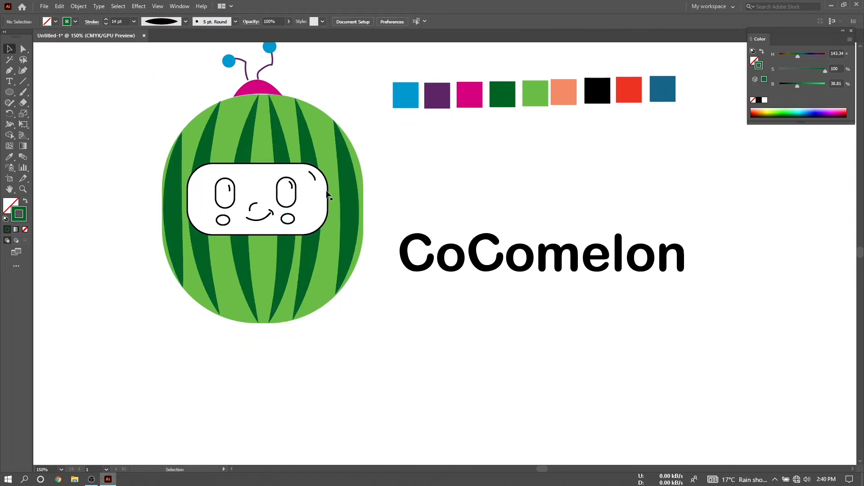
{"action": "left_click", "coordinate": [327, 193]}
{"action": "key", "text": "i"}
{"action": "left_click", "coordinate": [560, 96]}
Remove the fill from the smile curve, keeping its black stroke.
{"action": "key", "text": "v"}
{"action": "left_click", "coordinate": [264, 219]}
{"action": "left_click", "coordinate": [12, 207]}
{"action": "left_click", "coordinate": [25, 229]}
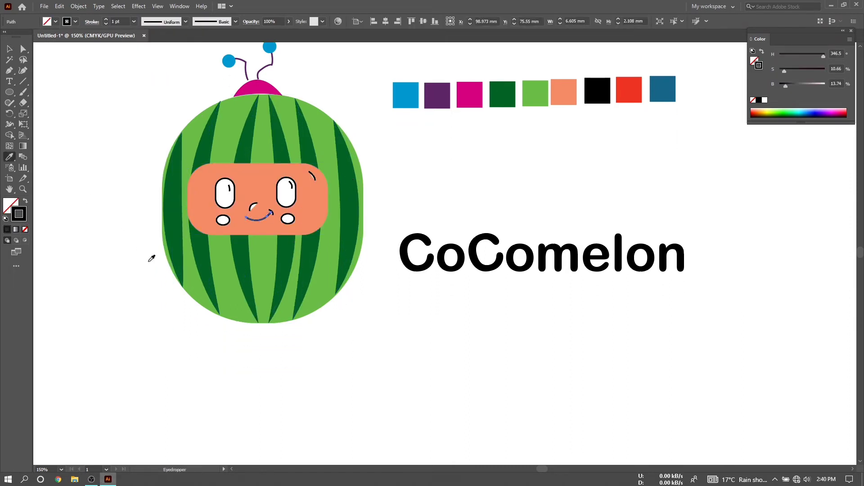
Give the highlight curves in both eyes a white stroke with no fill.
{"action": "left_click", "coordinate": [218, 203]}
{"action": "left_click", "coordinate": [230, 187]}
{"action": "left_click", "coordinate": [291, 185], "text": "shift"}
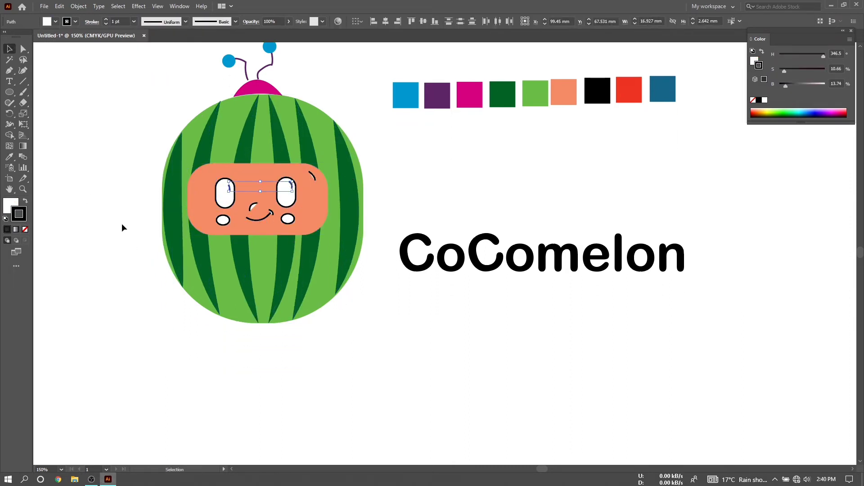
{"action": "scroll", "coordinate": [122, 227], "scroll_direction": "up", "scroll_amount": 1}
{"action": "double_click", "coordinate": [11, 205]}
{"action": "left_click", "coordinate": [439, 287]}
{"action": "left_click", "coordinate": [23, 218]}
{"action": "left_click", "coordinate": [25, 229]}
{"action": "left_click", "coordinate": [25, 201]}
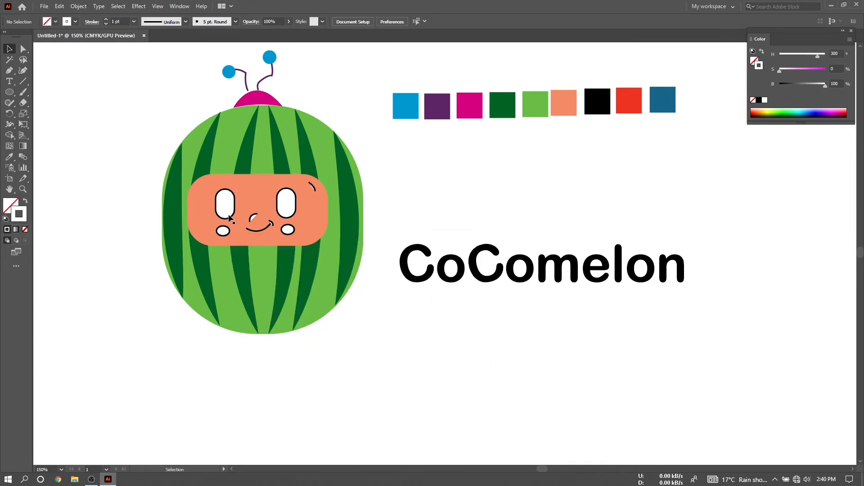
Fill both eyes with the black swatch colour.
{"action": "left_click", "coordinate": [228, 212]}
{"action": "left_click", "coordinate": [287, 212], "text": "shift"}
{"action": "key", "text": "i"}
{"action": "left_click", "coordinate": [595, 104]}
{"action": "key", "text": "v"}
{"action": "left_click", "coordinate": [492, 181]}
Remove the fill from the nose curve, keeping its black stroke.
{"action": "left_click", "coordinate": [252, 218]}
{"action": "left_click", "coordinate": [8, 204]}
{"action": "left_click", "coordinate": [25, 229]}
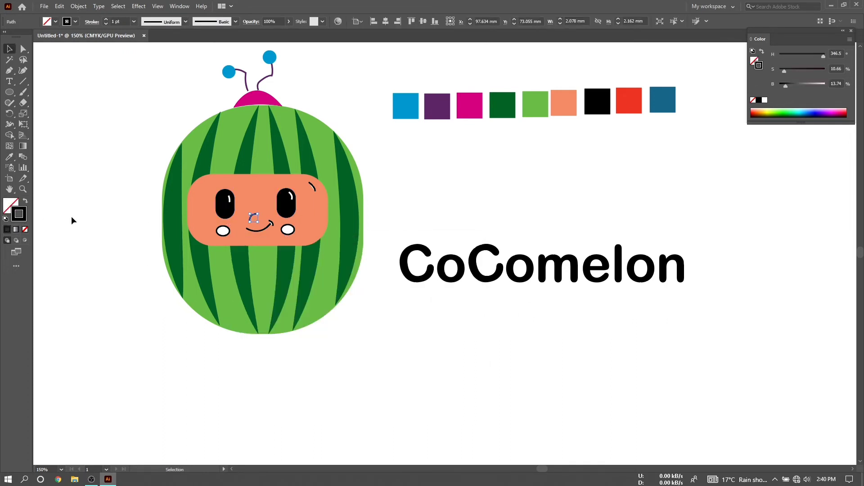
{"action": "left_click", "coordinate": [72, 217]}
Fill both cheek ellipses with the red swatch colour.
{"action": "left_click", "coordinate": [222, 231]}
{"action": "left_click", "coordinate": [286, 230], "text": "shift"}
{"action": "key", "text": "i"}
{"action": "left_click", "coordinate": [628, 108]}
{"action": "key", "text": "v"}
{"action": "left_click", "coordinate": [370, 238]}
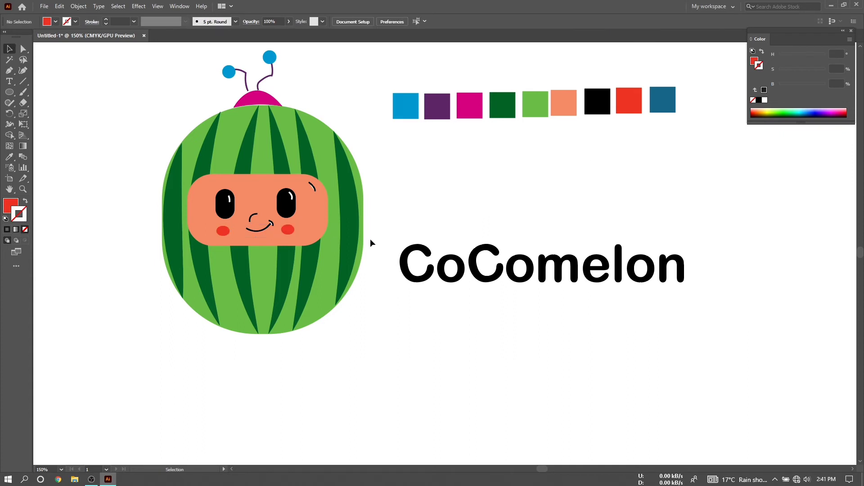
Remove the fill from the small curve at the smile's end and from the face panel's corner highlight.
{"action": "scroll", "coordinate": [370, 238], "scroll_direction": "up", "scroll_amount": 1}
{"action": "left_click", "coordinate": [271, 234]}
{"action": "left_click", "coordinate": [312, 197], "text": "shift"}
{"action": "left_click", "coordinate": [120, 223]}
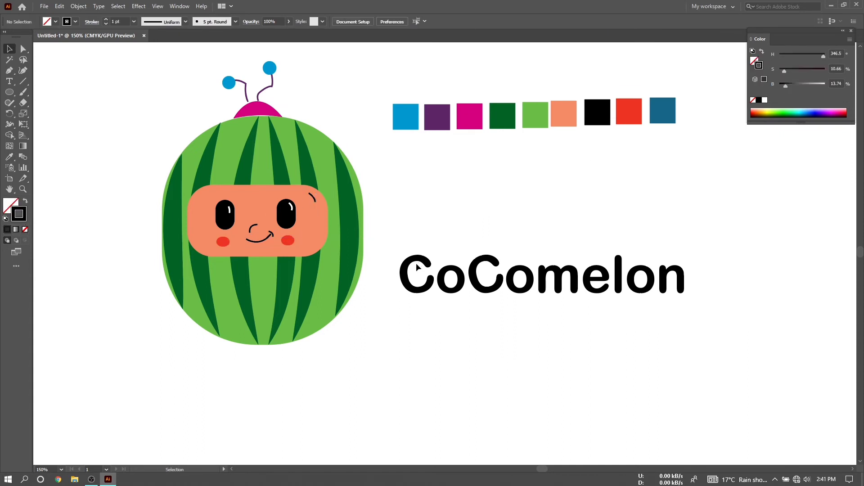
Try a white outline of 4 pt and 8 pt on the melon body, and undo the stroke changes.
{"action": "left_click", "coordinate": [355, 238]}
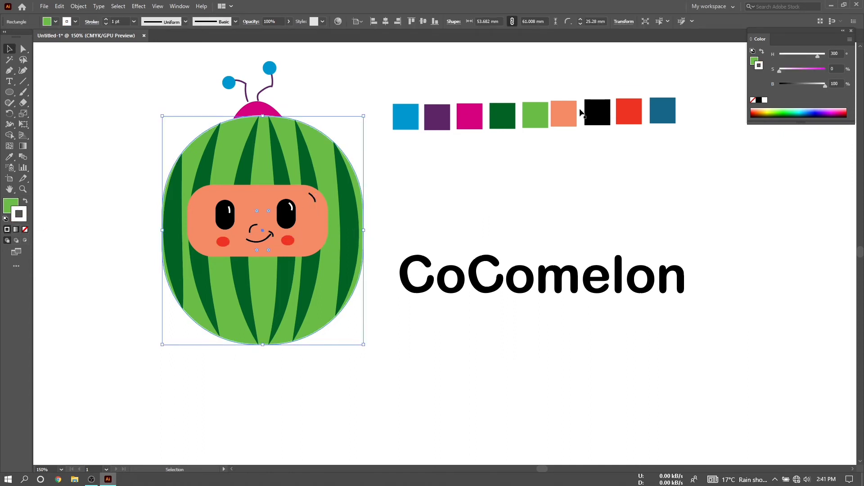
{"action": "left_click", "coordinate": [134, 22]}
{"action": "left_click", "coordinate": [147, 90]}
{"action": "left_click", "coordinate": [184, 95]}
{"action": "left_click", "coordinate": [328, 153]}
{"action": "left_click", "coordinate": [134, 21]}
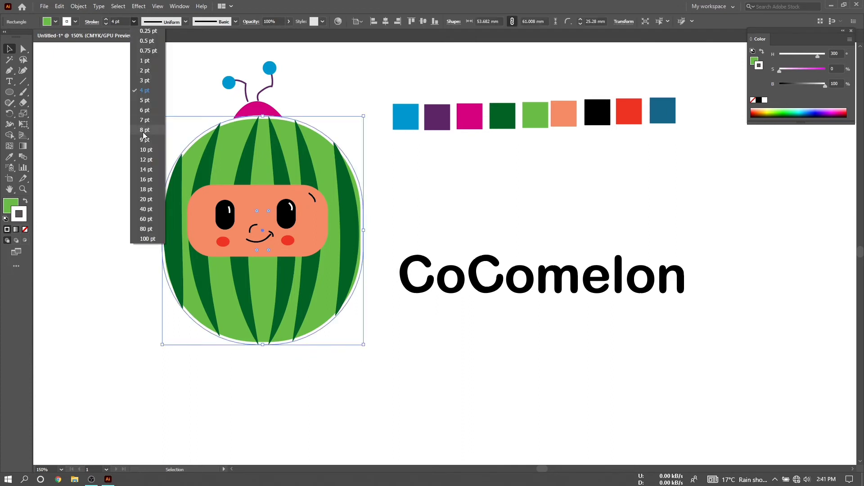
{"action": "left_click", "coordinate": [145, 131]}
{"action": "left_click", "coordinate": [159, 130]}
{"action": "key", "text": "ctrl+z"}
{"action": "key", "text": "ctrl+z"}
{"action": "key", "text": "ctrl+z"}
{"action": "left_click", "coordinate": [473, 190]}
Fill the first letter C of the CoComelon lettering with the red swatch colour.
{"action": "scroll", "coordinate": [423, 185], "scroll_direction": "up", "scroll_amount": 1}
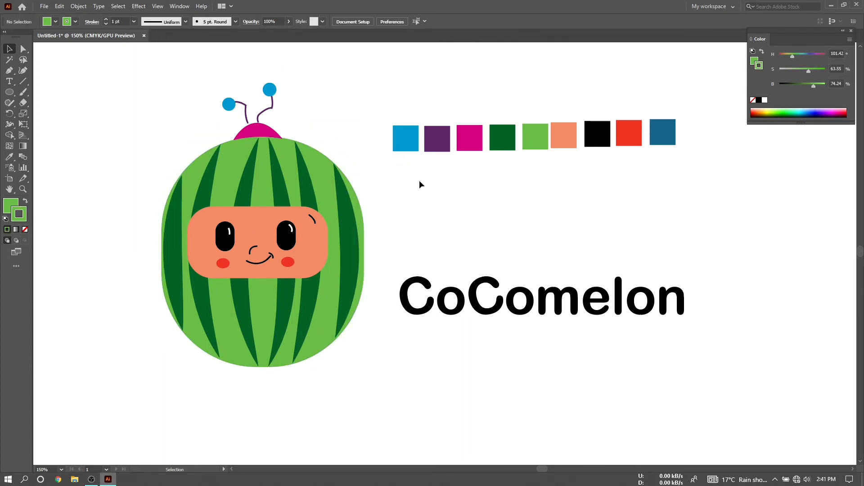
{"action": "left_click", "coordinate": [422, 281]}
{"action": "key", "text": "i"}
{"action": "left_click", "coordinate": [625, 135]}
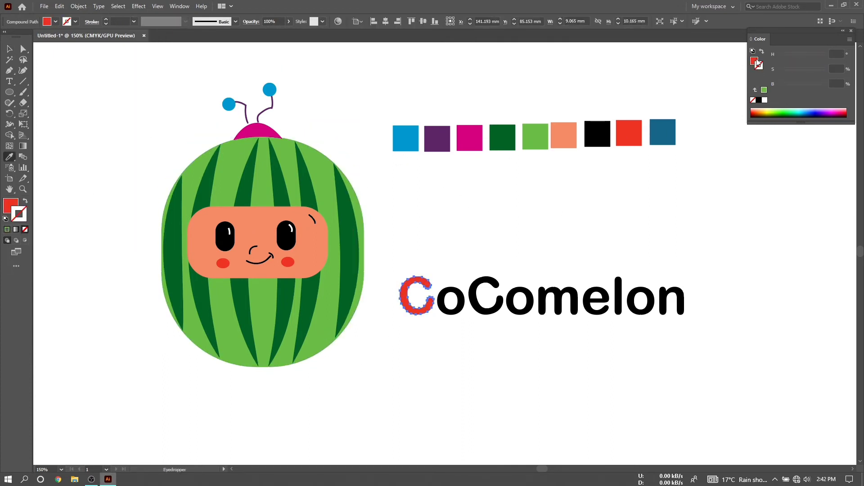
Fill the first letter o of the lettering with an orange-red based on the red swatch, about H 11, S 84, B 89.
{"action": "left_click", "coordinate": [450, 299], "text": "ctrl"}
{"action": "left_click", "coordinate": [638, 135]}
{"action": "key", "text": "v"}
{"action": "left_click_drag", "start_coordinate": [759, 114], "coordinate": [761, 108]}
{"action": "left_click_drag", "start_coordinate": [783, 57], "coordinate": [782, 57]}
{"action": "mouse_move", "coordinate": [821, 71]}
{"action": "left_mouse_down"}
{"action": "mouse_move", "coordinate": [833, 66]}
{"action": "mouse_move", "coordinate": [811, 71]}
{"action": "mouse_move", "coordinate": [827, 86]}
{"action": "left_mouse_up"}
Fill the second capital C of the lettering with orange, adjusted from the red swatch colour.
{"action": "left_click", "coordinate": [475, 300]}
{"action": "key", "text": "i"}
{"action": "left_click", "coordinate": [628, 135]}
{"action": "key", "text": "v"}
{"action": "left_click_drag", "start_coordinate": [781, 56], "coordinate": [822, 70]}
{"action": "left_click", "coordinate": [649, 218]}
Fill the second letter o with bright yellow, about H 57, S 100, B 100.
{"action": "left_click", "coordinate": [529, 299]}
{"action": "key", "text": "i"}
{"action": "left_click_drag", "start_coordinate": [769, 113], "coordinate": [766, 111]}
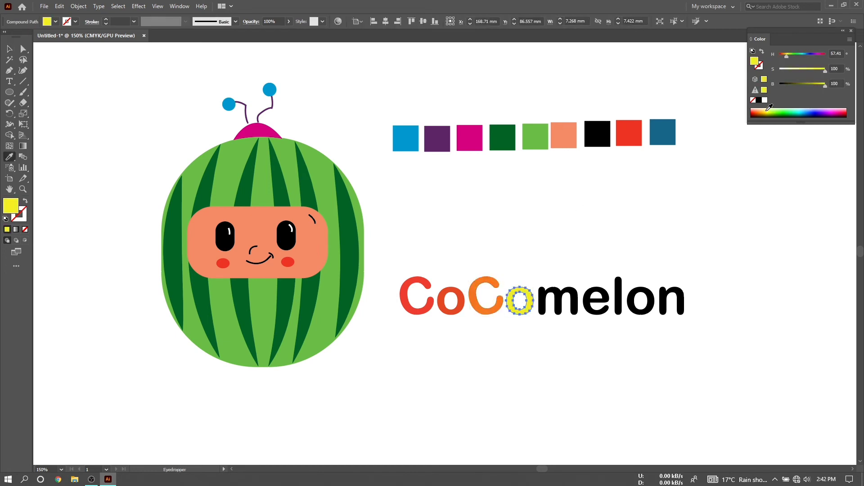
{"action": "key", "text": "v"}
{"action": "left_click", "coordinate": [692, 232]}
Release the compound path of the orange-red o to turn it into a solid disc.
{"action": "left_click", "coordinate": [460, 299]}
{"action": "left_click", "coordinate": [454, 299]}
{"action": "right_click", "coordinate": [455, 293]}
{"action": "left_click", "coordinate": [478, 357]}
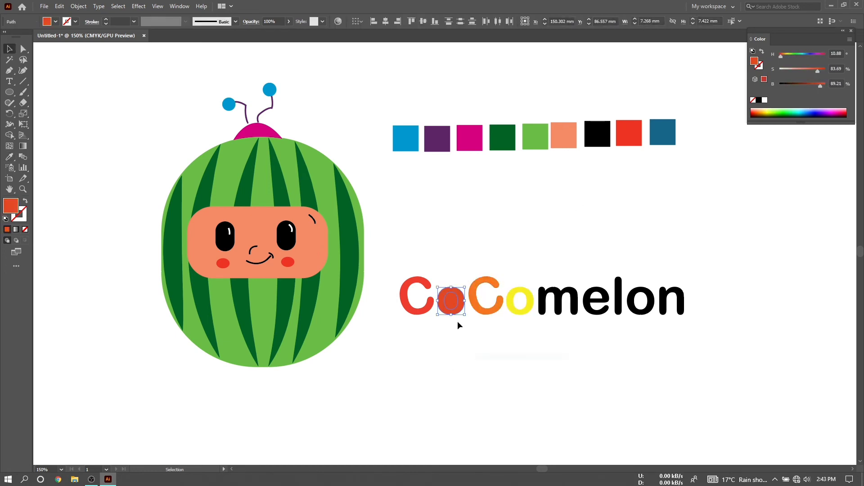
{"action": "left_click", "coordinate": [457, 322]}
Release the compound path of the yellow o to turn it into a solid disc.
{"action": "right_click", "coordinate": [518, 302]}
{"action": "left_click", "coordinate": [519, 301]}
{"action": "right_click", "coordinate": [524, 295]}
{"action": "left_click", "coordinate": [522, 310]}
{"action": "left_click", "coordinate": [522, 340]}
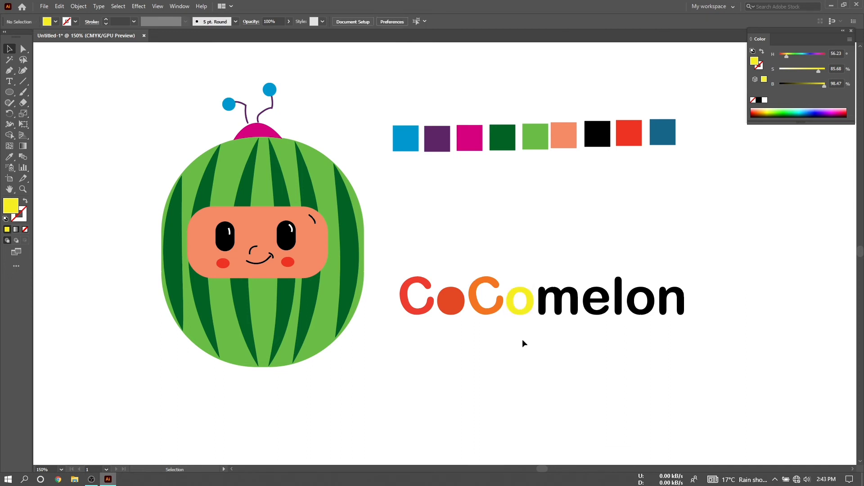
{"action": "left_click", "coordinate": [522, 299]}
{"action": "right_click", "coordinate": [515, 313]}
Fill the letter m with the light green of the melon body.
{"action": "left_click", "coordinate": [545, 307]}
{"action": "key", "text": "i"}
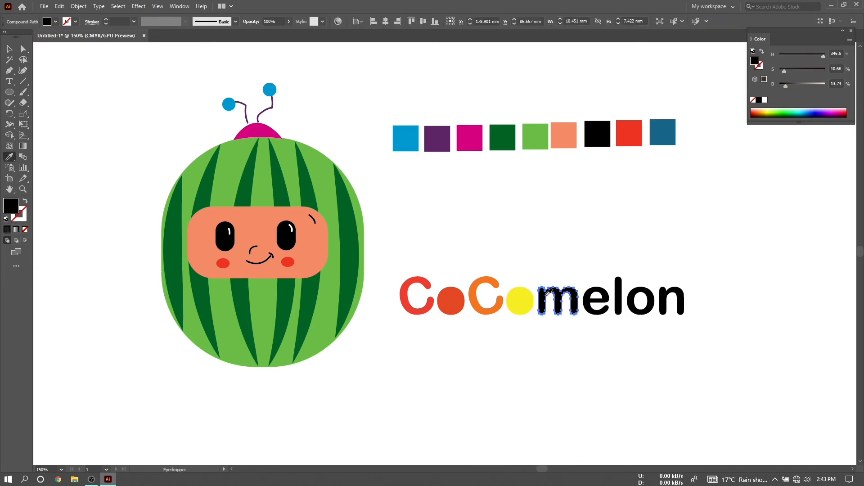
{"action": "left_click", "coordinate": [336, 290]}
Fill the letter e with the dark green swatch colour, undoing the style sampled from a melon stripe.
{"action": "key", "text": "v"}
{"action": "left_click", "coordinate": [587, 303]}
{"action": "key", "text": "i"}
{"action": "left_click", "coordinate": [345, 285]}
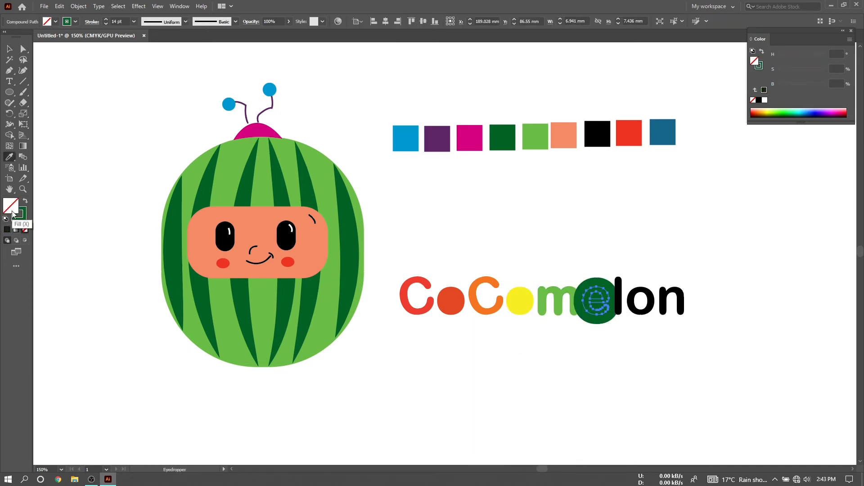
{"action": "key", "text": "v"}
{"action": "left_click", "coordinate": [491, 344]}
{"action": "key", "text": "ctrl+z"}
{"action": "key", "text": "i"}
{"action": "left_click", "coordinate": [504, 140]}
Fill the letter l with the bright blue swatch colour.
{"action": "key", "text": "v"}
{"action": "left_click", "coordinate": [618, 299]}
{"action": "key", "text": "i"}
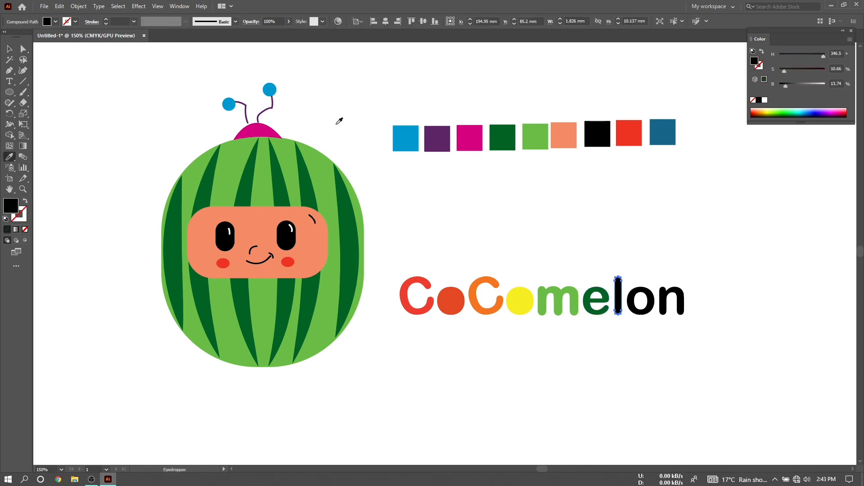
{"action": "left_click", "coordinate": [406, 138]}
Fill the last letter o with the steel-blue swatch colour and the letter n with the purple one.
{"action": "key", "text": "v"}
{"action": "left_click", "coordinate": [633, 293]}
{"action": "key", "text": "i"}
{"action": "left_click", "coordinate": [662, 133]}
{"action": "key", "text": "v"}
{"action": "left_click", "coordinate": [662, 298]}
{"action": "key", "text": "i"}
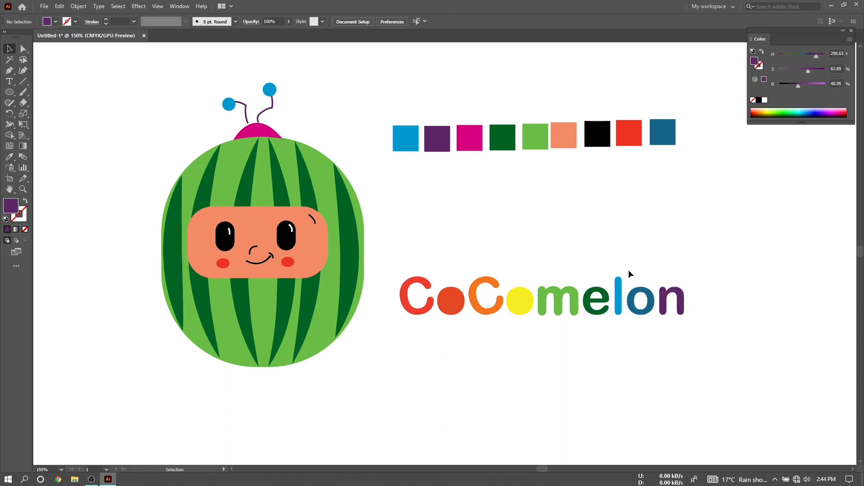
Delete the whole row of colour swatches above the lettering.
{"action": "left_click_drag", "start_coordinate": [673, 222], "coordinate": [714, 144]}
{"action": "key", "text": "Delete"}
Enlarge the melon character and lettering together to about 175 by 95 mm and nudge them up and left.
{"action": "left_click_drag", "start_coordinate": [90, 63], "coordinate": [764, 423]}
{"action": "left_click", "coordinate": [850, 31]}
{"action": "left_click_drag", "start_coordinate": [763, 97], "coordinate": [818, 67]}
{"action": "key", "text": "Up"}
{"action": "key", "text": "Up"}
{"action": "key", "text": "Up"}
{"action": "key", "text": "Up"}
{"action": "key", "text": "shift+Left"}
{"action": "key", "text": "shift+Left"}
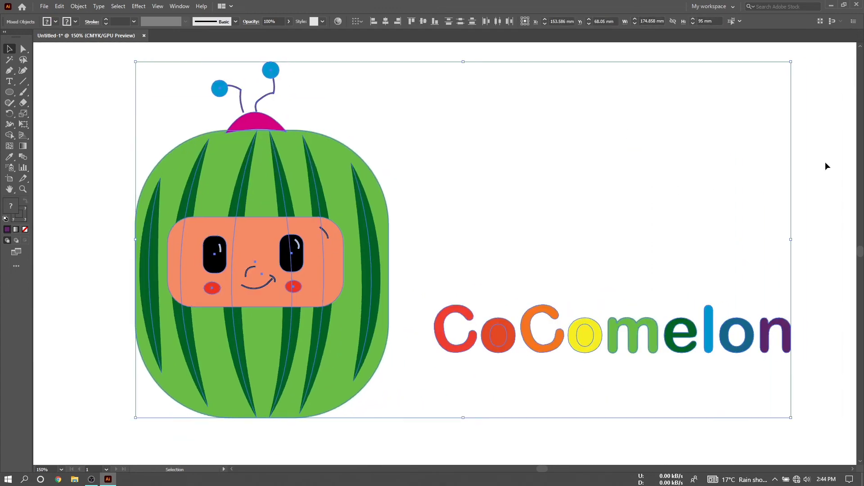
{"action": "left_click", "coordinate": [825, 166]}
{"action": "scroll", "coordinate": [569, 303], "scroll_direction": "up", "scroll_amount": 1}
Enlarge the CoComelon lettering and move it left so it starts right beside the melon body.
{"action": "left_click_drag", "start_coordinate": [423, 306], "coordinate": [799, 392]}
{"action": "left_click_drag", "start_coordinate": [792, 326], "coordinate": [840, 293]}
{"action": "key", "text": "shift+Left"}
{"action": "key", "text": "shift+Left"}
{"action": "key", "text": "shift+Left"}
{"action": "left_click", "coordinate": [561, 305]}
{"action": "scroll", "coordinate": [550, 322], "scroll_direction": "down", "scroll_amount": 1}
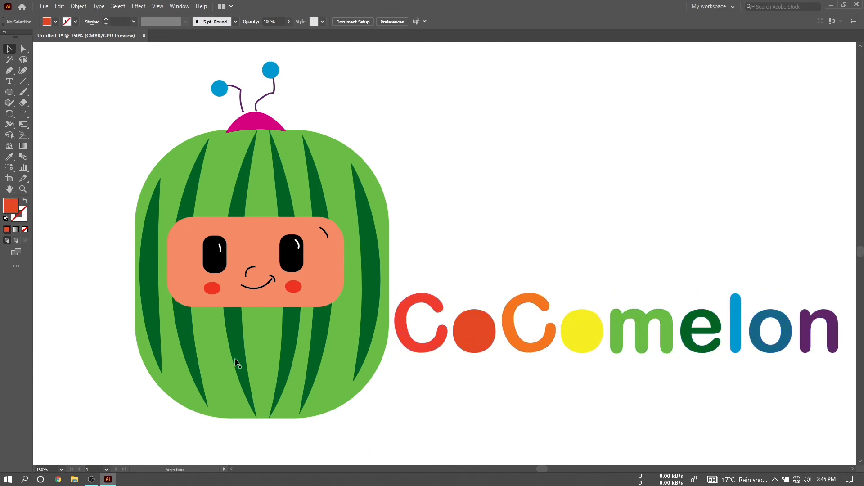
Give the salmon face panel a white 1 pt outline.
{"action": "left_click", "coordinate": [230, 297]}
{"action": "left_click", "coordinate": [24, 214]}
{"action": "left_click", "coordinate": [764, 99]}
{"action": "left_click", "coordinate": [538, 152]}
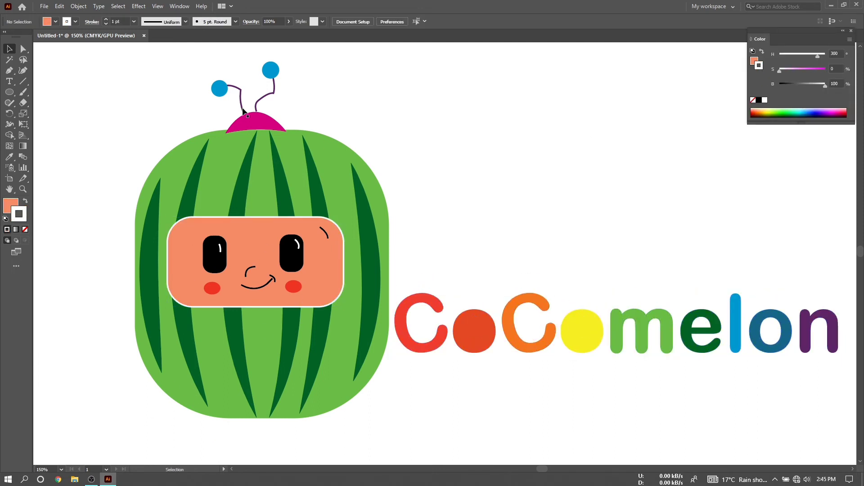
Adjust the antenna stems to reach into the magenta cap and send both stems to the back.
{"action": "left_click_drag", "start_coordinate": [242, 108], "coordinate": [256, 112]}
{"action": "left_click", "coordinate": [197, 118]}
{"action": "left_click", "coordinate": [244, 107], "text": "shift"}
{"action": "right_click", "coordinate": [244, 107]}
{"action": "mouse_move", "coordinate": [288, 245]}
{"action": "left_click", "coordinate": [371, 274]}
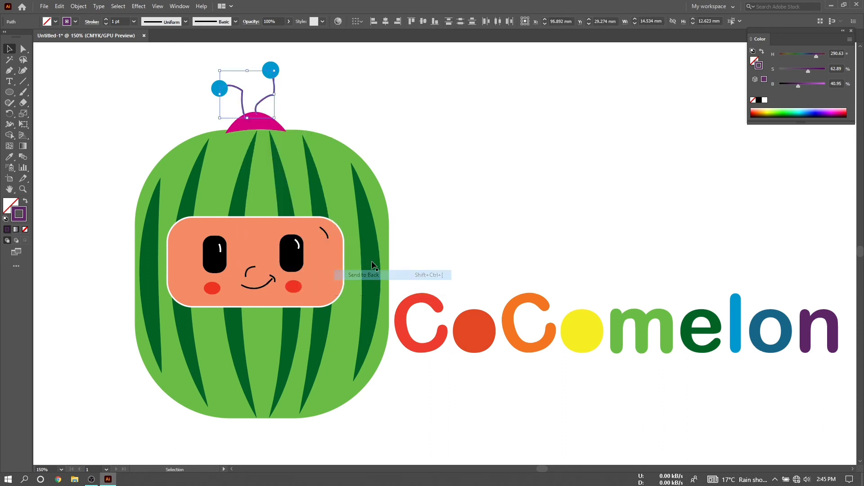
Reshape the magenta cap's lower edge with the Curvature tool to sit flush on the melon's top.
{"action": "left_click", "coordinate": [278, 129]}
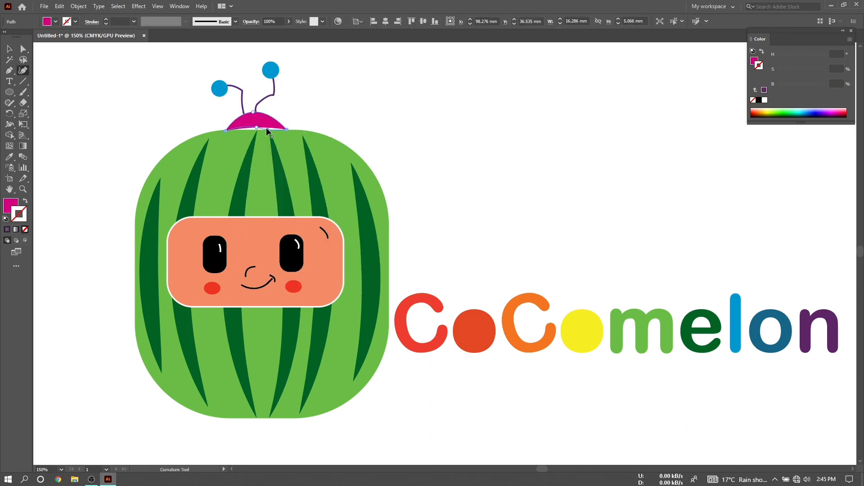
{"action": "left_click", "coordinate": [9, 49]}
{"action": "left_click", "coordinate": [108, 118]}
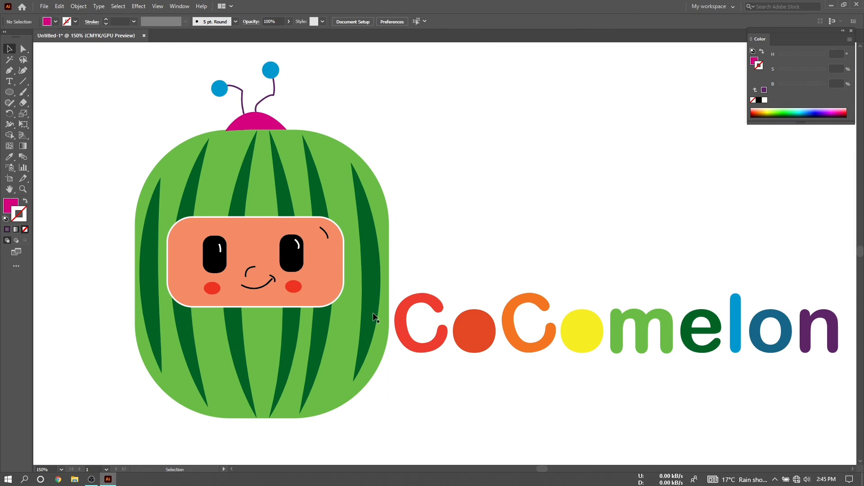
Lengthen the two outer stripes on the melon's right side so their ends reach the body's edge.
{"action": "left_click", "coordinate": [373, 318]}
{"action": "left_click_drag", "start_coordinate": [361, 163], "coordinate": [361, 150]}
{"action": "left_click_drag", "start_coordinate": [360, 381], "coordinate": [359, 397]}
{"action": "left_click", "coordinate": [319, 363]}
{"action": "left_click_drag", "start_coordinate": [311, 413], "coordinate": [311, 418]}
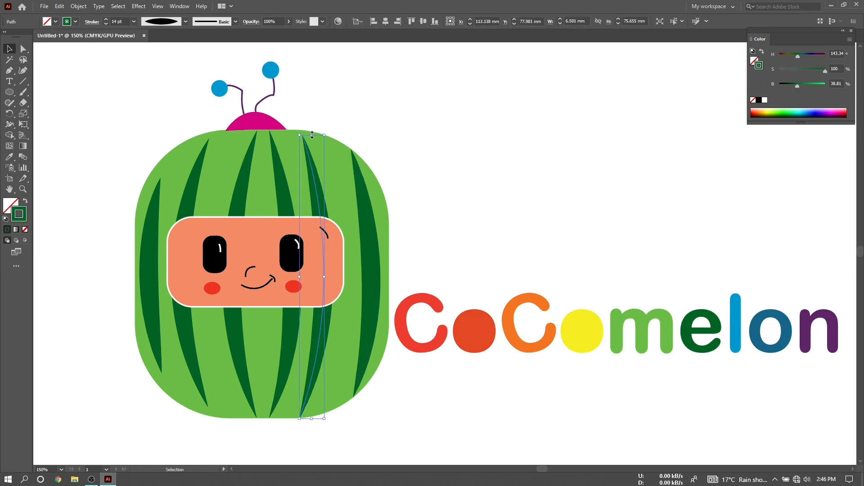
Lengthen the two outer stripes on the melon's left side to the body's edge, the outermost to about 61 mm.
{"action": "left_click", "coordinate": [192, 173]}
{"action": "left_click", "coordinate": [155, 332]}
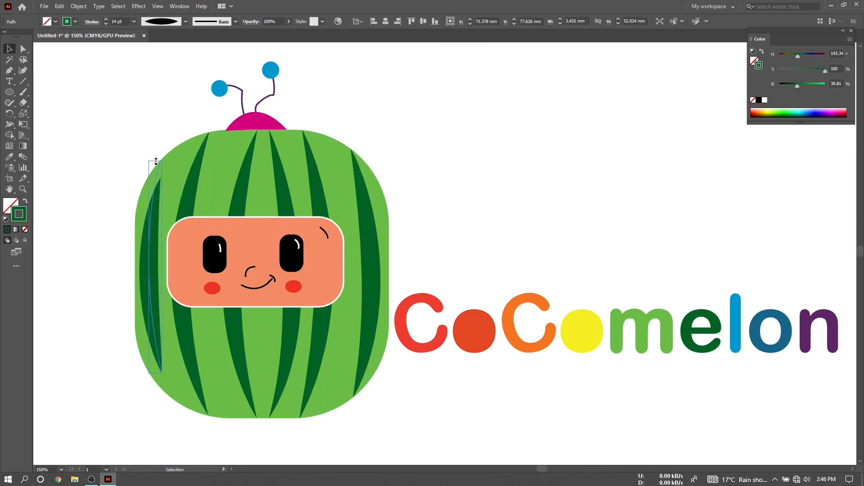
{"action": "left_click_drag", "start_coordinate": [155, 392], "coordinate": [155, 393]}
{"action": "left_click", "coordinate": [153, 400]}
Move the inner right stripe towards the melon's centre and nudge the leftmost stripe slightly right.
{"action": "left_click_drag", "start_coordinate": [288, 334], "coordinate": [279, 334]}
{"action": "left_click", "coordinate": [265, 327]}
{"action": "left_click", "coordinate": [152, 288]}
{"action": "key", "text": "Right"}
{"action": "key", "text": "Right"}
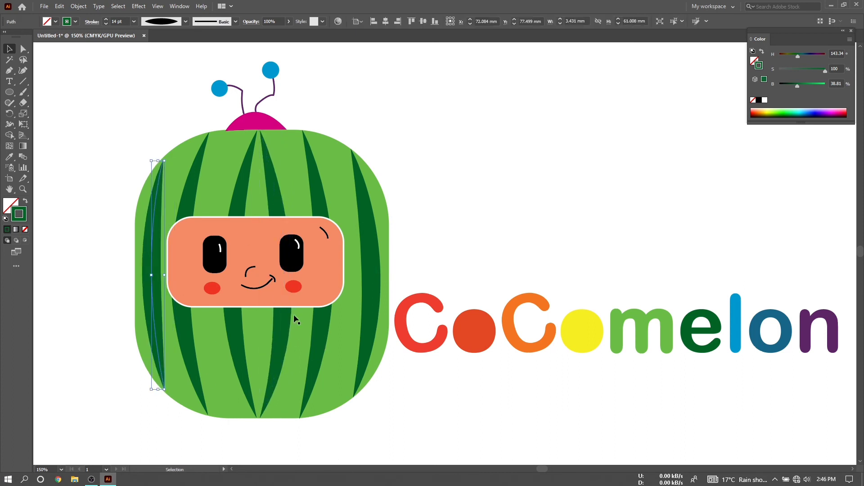
Nudge the two outer right stripes and the second stripe from the left slightly to the right.
{"action": "left_click", "coordinate": [371, 310]}
{"action": "key", "text": "Right"}
{"action": "left_click", "coordinate": [321, 326]}
{"action": "key", "text": "Right"}
{"action": "key", "text": "Right"}
{"action": "key", "text": "Right"}
{"action": "left_click", "coordinate": [669, 228]}
{"action": "left_click", "coordinate": [183, 328]}
{"action": "key", "text": "Right"}
{"action": "key", "text": "Right"}
{"action": "left_click", "coordinate": [326, 432]}
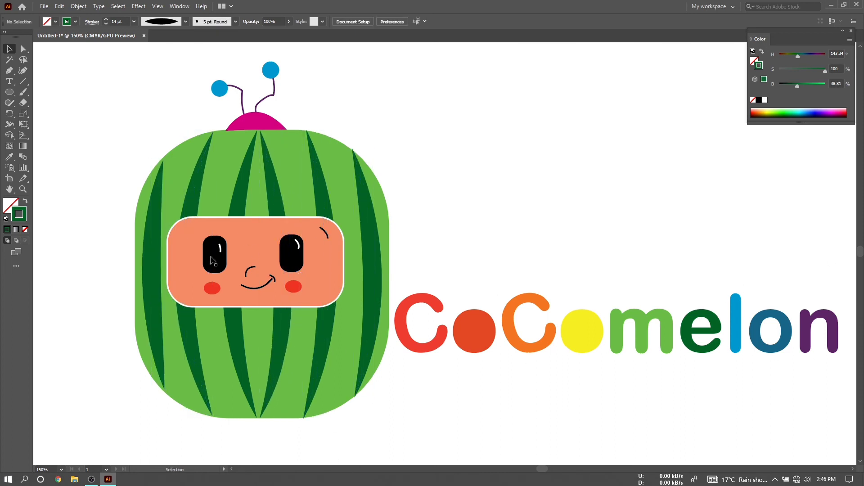
Make the face panel's corner highlight a white tapered stroke, and give both eye highlights a tapered 2 pt stroke.
{"action": "left_click", "coordinate": [322, 231]}
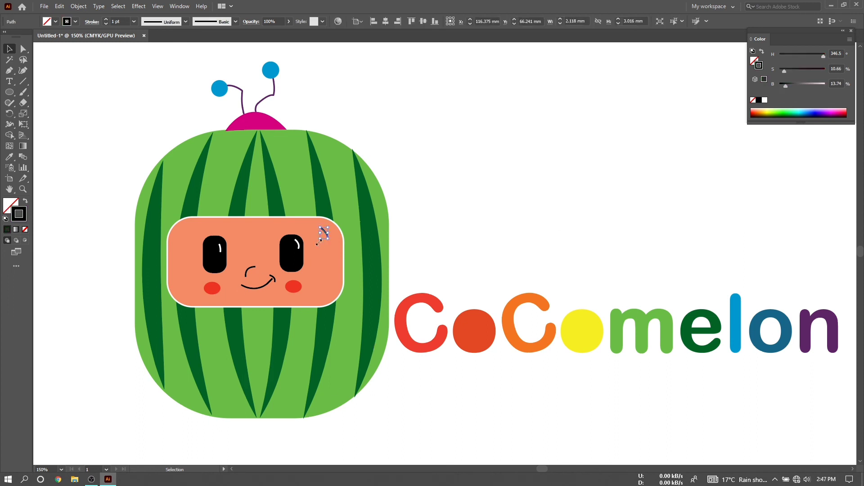
{"action": "left_click", "coordinate": [166, 46]}
{"action": "left_click", "coordinate": [296, 245]}
{"action": "left_click", "coordinate": [220, 248], "text": "shift"}
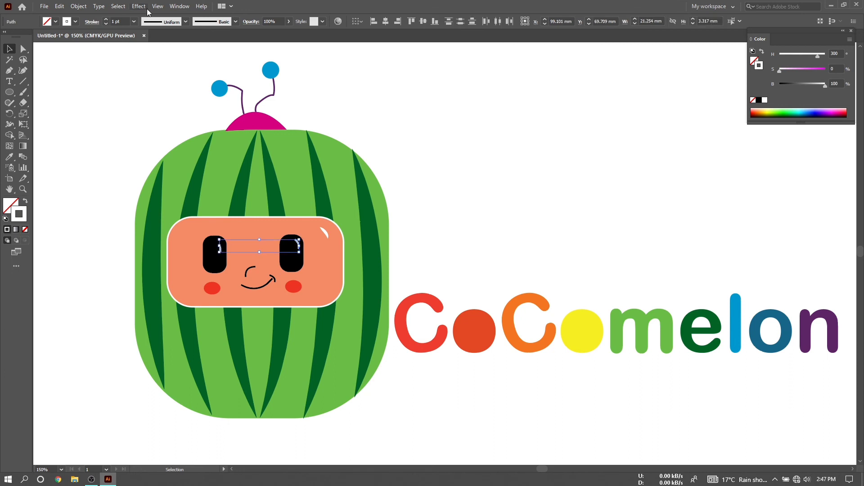
{"action": "left_click", "coordinate": [185, 21]}
{"action": "left_click", "coordinate": [158, 48]}
{"action": "left_click", "coordinate": [134, 22]}
{"action": "left_click", "coordinate": [140, 71]}
{"action": "left_click", "coordinate": [146, 90]}
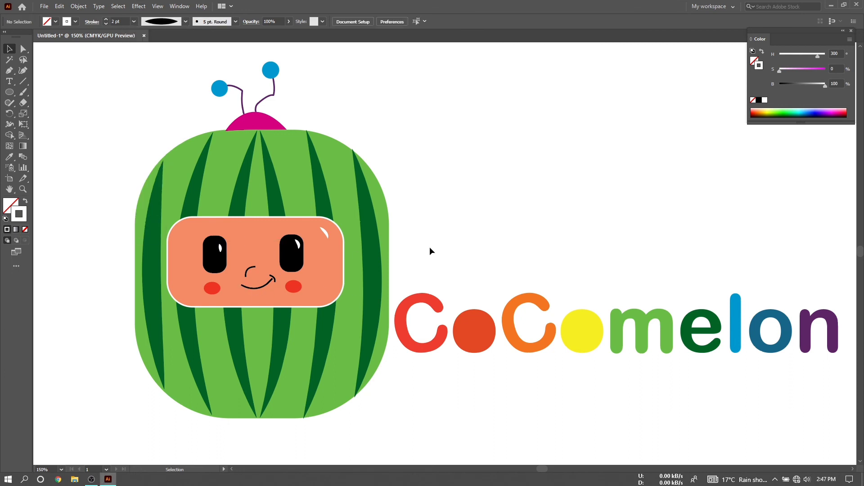
Add a black 1 pt outline to the red C, the orange-red o and the orange C.
{"action": "mouse_move", "coordinate": [421, 281]}
{"action": "left_mouse_down"}
{"action": "mouse_move", "coordinate": [656, 326]}
{"action": "mouse_move", "coordinate": [821, 344]}
{"action": "left_mouse_up"}
{"action": "left_click", "coordinate": [401, 324]}
{"action": "left_click", "coordinate": [765, 100]}
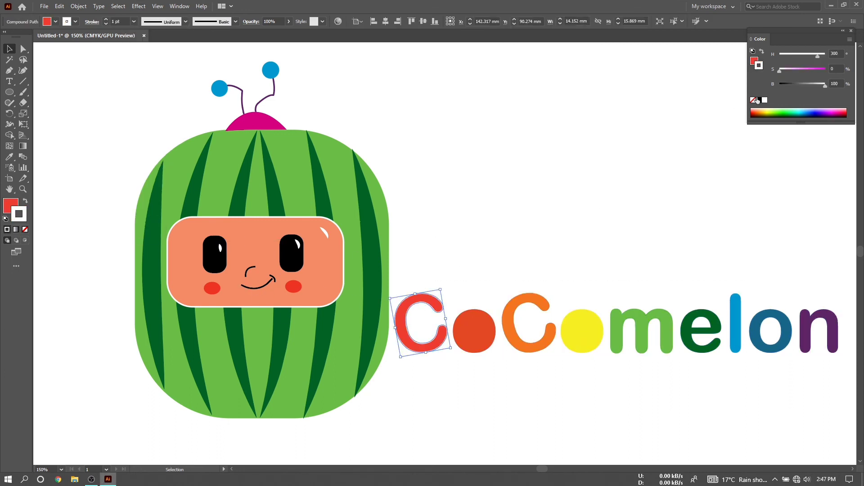
{"action": "left_click", "coordinate": [759, 100]}
{"action": "left_click", "coordinate": [483, 321]}
{"action": "left_click", "coordinate": [759, 100]}
{"action": "left_click", "coordinate": [511, 322]}
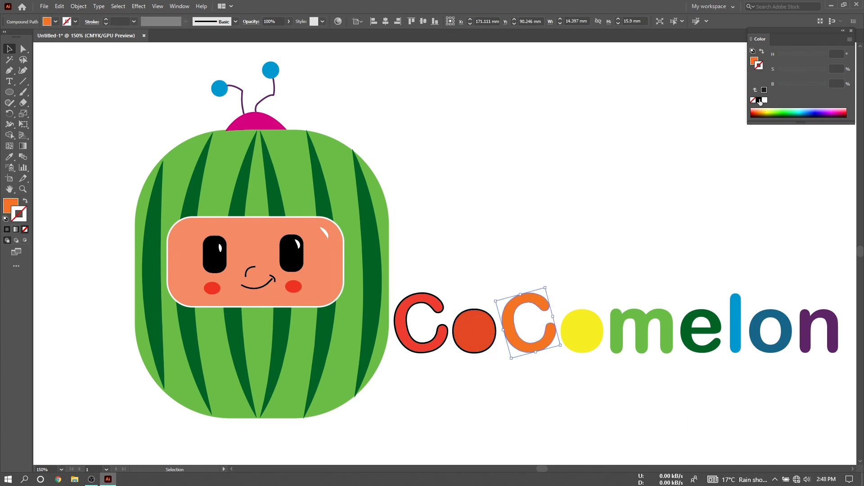
{"action": "left_click", "coordinate": [759, 99]}
Add a black 1 pt outline to the yellow o, the m and the e.
{"action": "left_click", "coordinate": [596, 342]}
{"action": "left_click", "coordinate": [758, 99]}
{"action": "left_click", "coordinate": [616, 333]}
{"action": "left_click", "coordinate": [759, 100]}
{"action": "left_click", "coordinate": [688, 331]}
{"action": "left_click", "coordinate": [759, 100]}
Add a black 1 pt outline to the l, the steel-blue o and the n.
{"action": "left_click", "coordinate": [735, 324]}
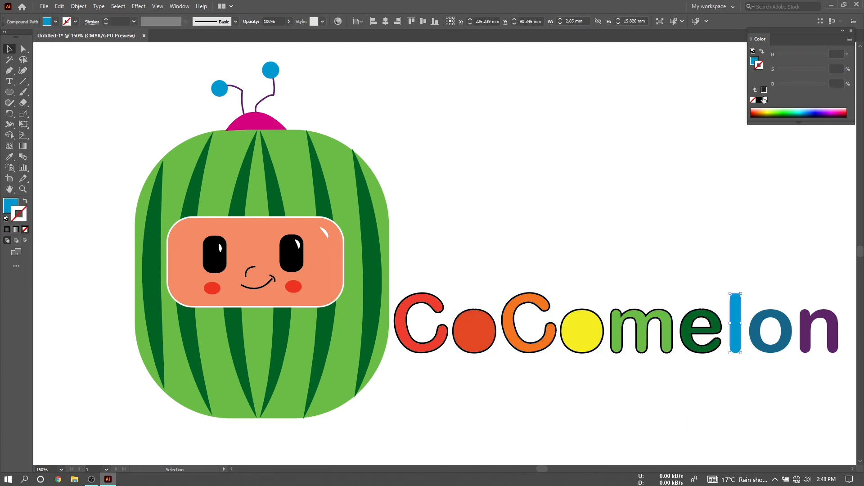
{"action": "left_click", "coordinate": [759, 100]}
{"action": "left_click", "coordinate": [752, 331]}
{"action": "left_click", "coordinate": [758, 100]}
{"action": "left_click", "coordinate": [806, 333]}
{"action": "left_click", "coordinate": [758, 99]}
{"action": "left_click", "coordinate": [722, 273]}
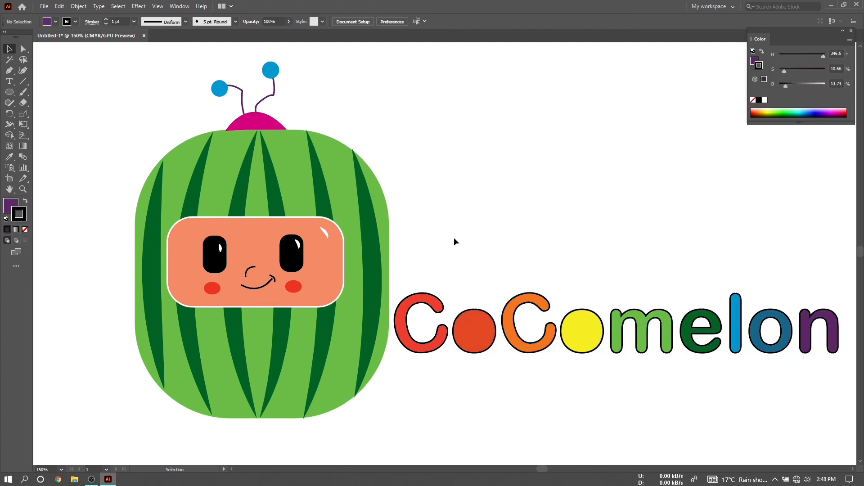
Display the finished logo in Full Screen Mode.
{"action": "left_click", "coordinate": [20, 252]}
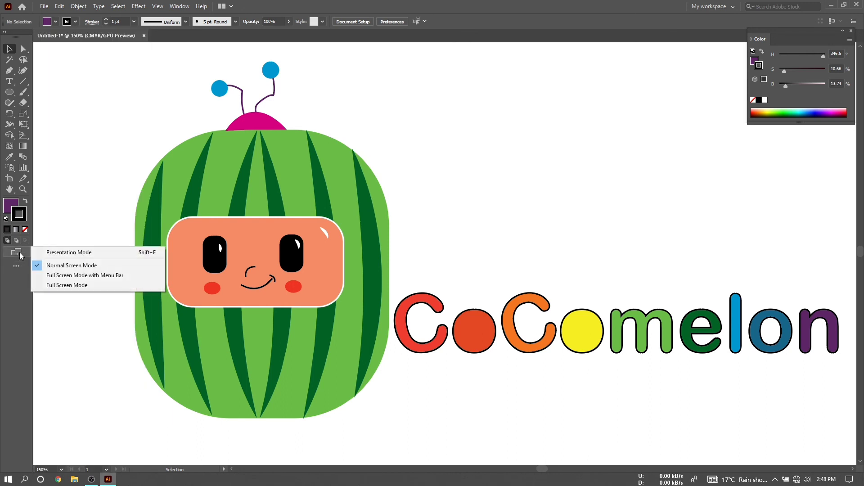
{"action": "left_click", "coordinate": [44, 285]}
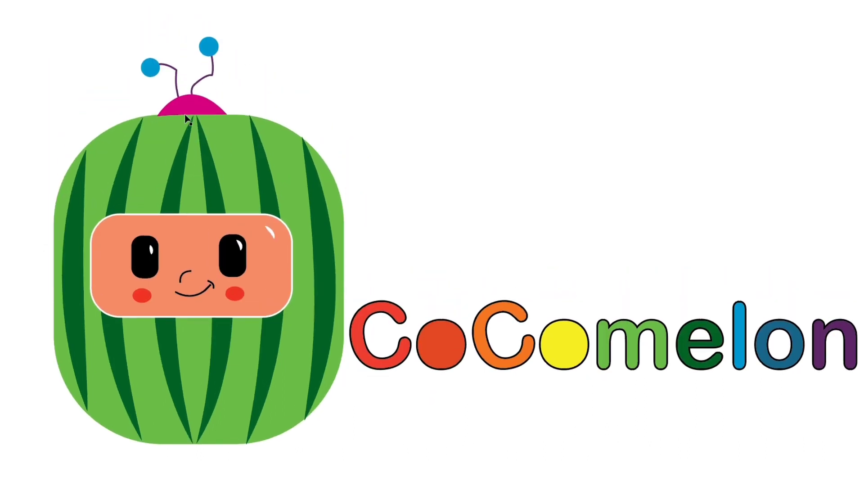